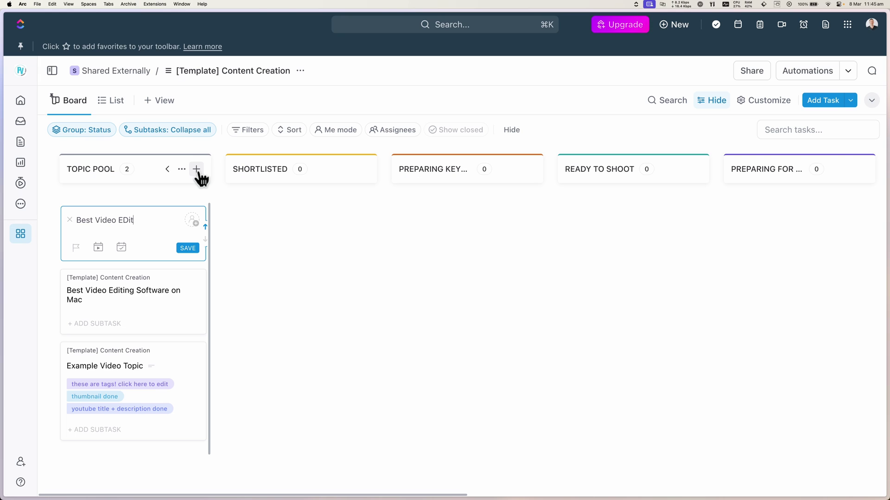
- Name the new Topic Pool task 'Video Editing Software' and move What is Primal Video Accelerator? into Shortlisted
{"action": "type", "text": "ideo Editing Software"}
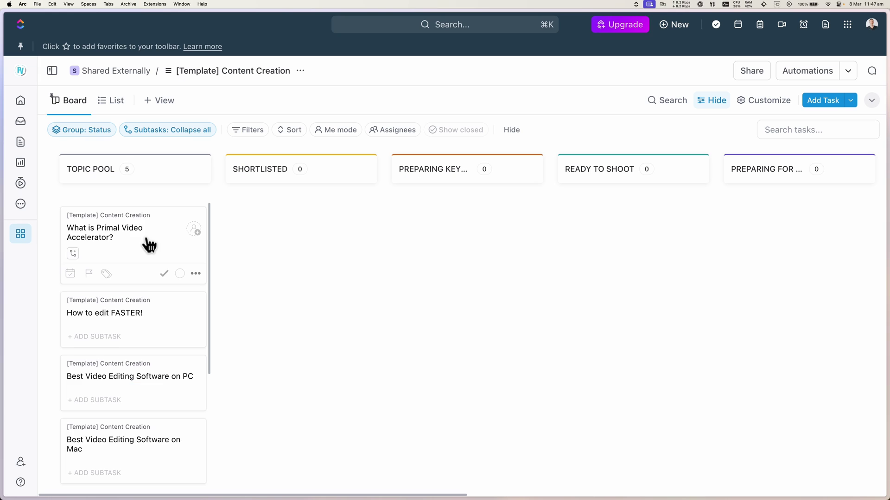
{"action": "left_click_drag", "start_coordinate": [148, 243], "coordinate": [363, 209]}
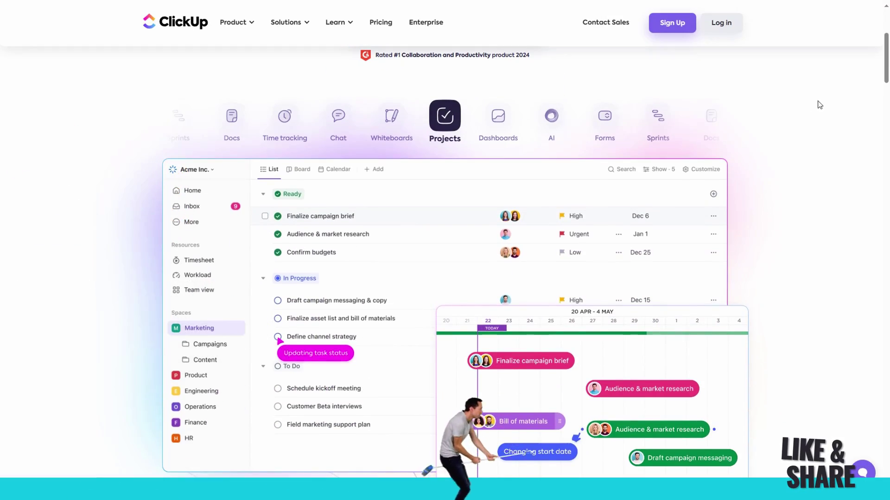
- Switch the ClickUp homepage feature showcase from Projects to the Whiteboards demo
{"action": "left_click", "coordinate": [500, 117]}
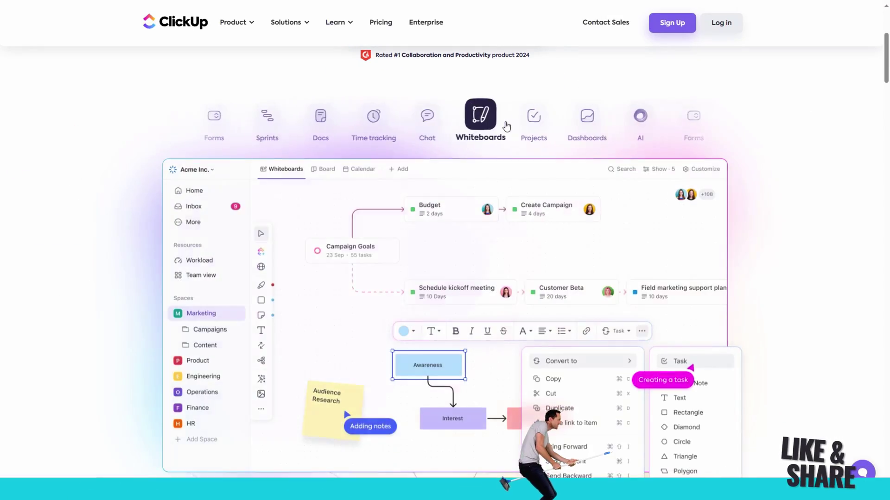
{"action": "scroll", "coordinate": [829, 224], "scroll_direction": "down", "scroll_amount": 10}
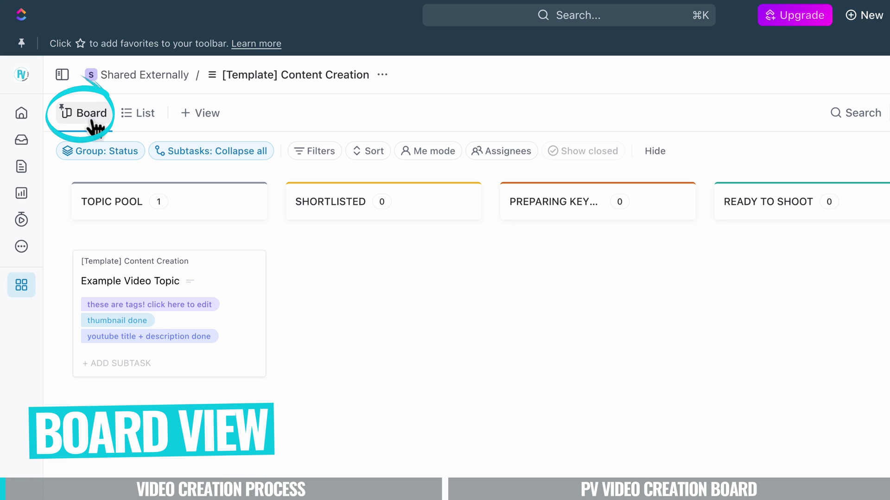
{"action": "mouse_move", "coordinate": [270, 389]}
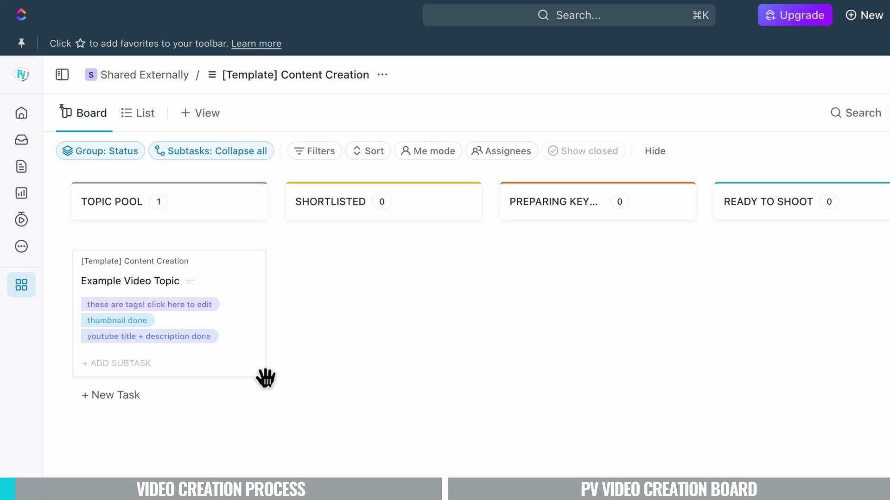
{"action": "mouse_move", "coordinate": [65, 199]}
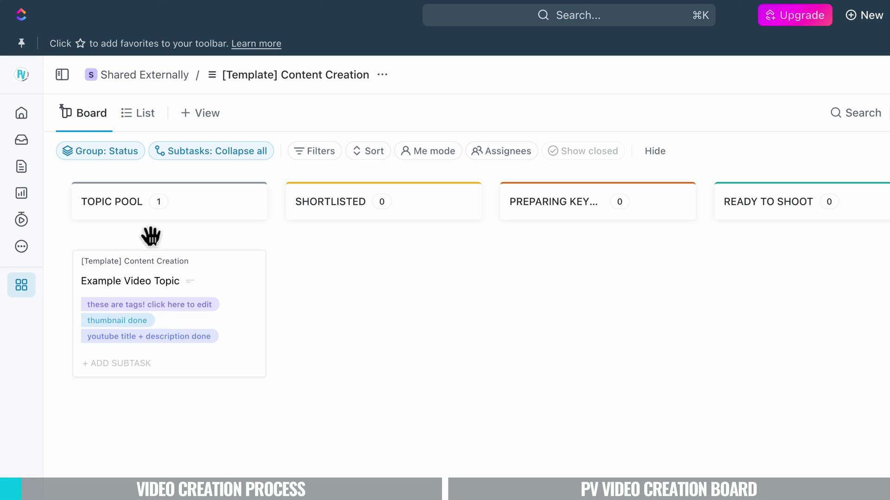
{"action": "mouse_move", "coordinate": [339, 208]}
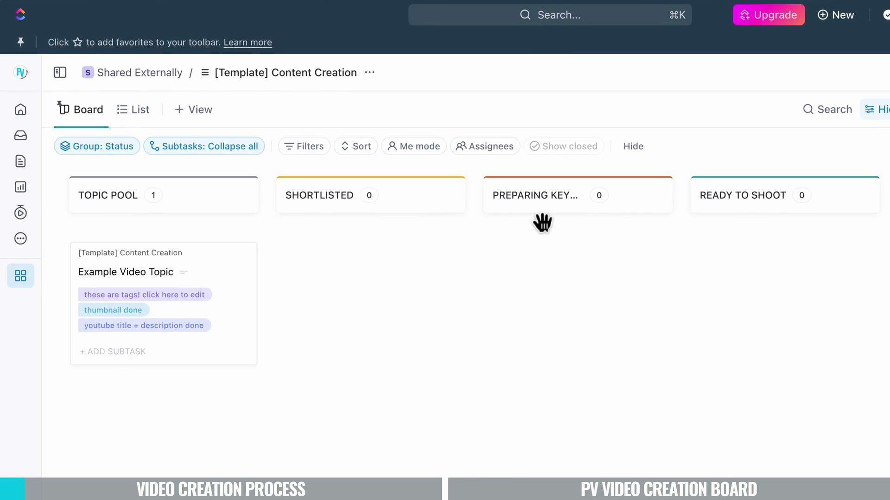
{"action": "mouse_move", "coordinate": [549, 204]}
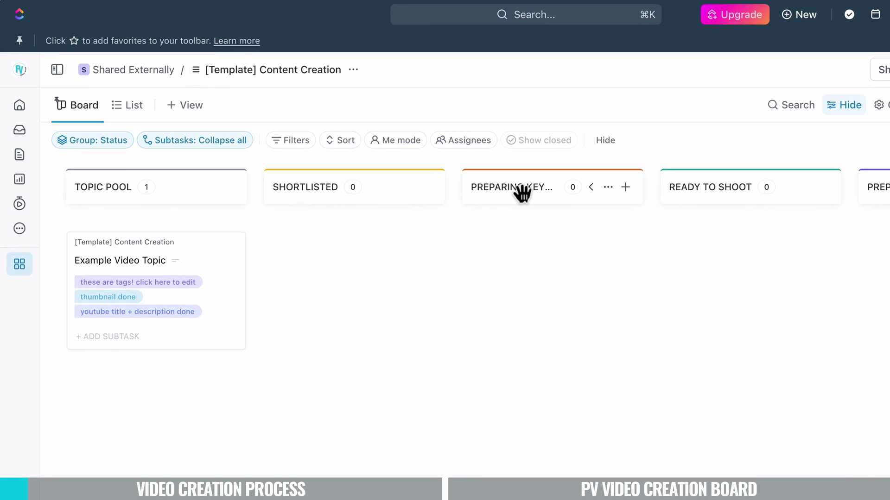
{"action": "mouse_move", "coordinate": [735, 229]}
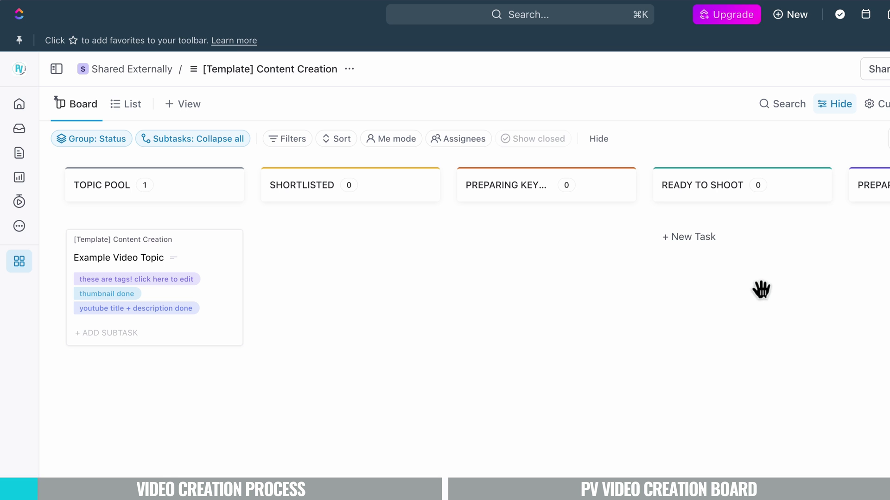
{"action": "scroll", "coordinate": [763, 307], "scroll_direction": "right", "scroll_amount": 12}
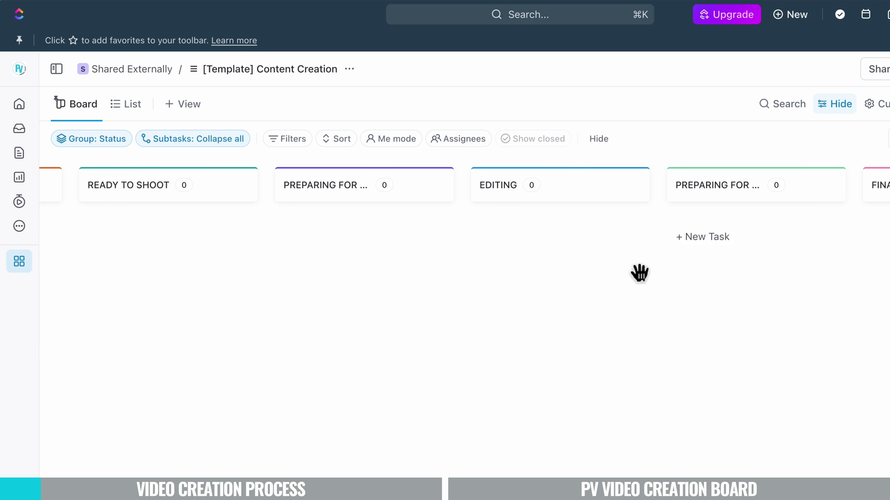
{"action": "mouse_move", "coordinate": [327, 231]}
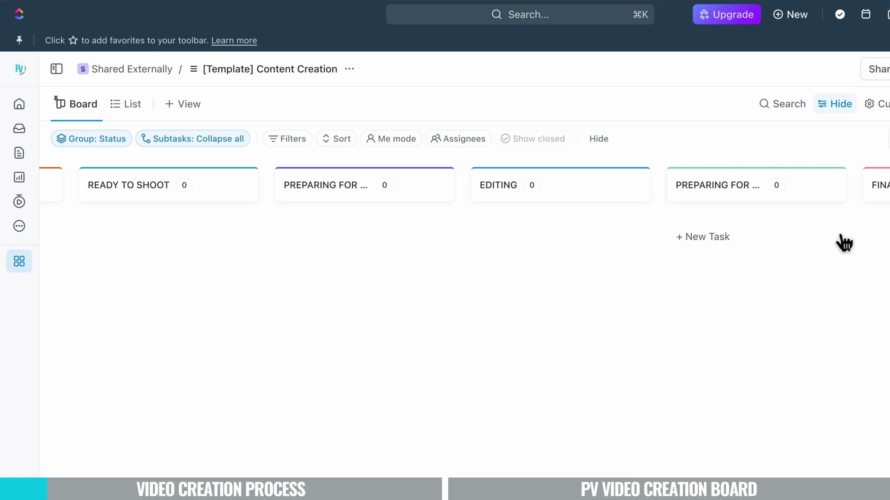
{"action": "scroll", "coordinate": [841, 241], "scroll_direction": "left", "scroll_amount": 10}
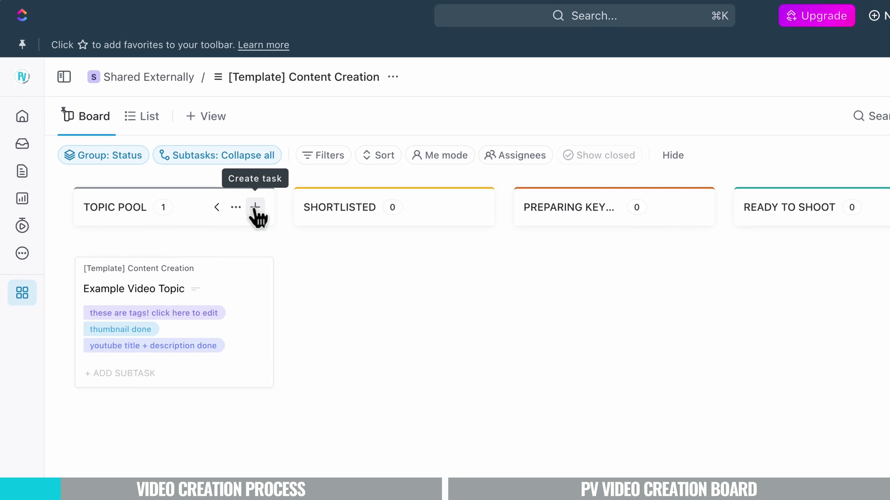
- Add Topic Pool tasks 'Best Video Editing Software on Mac' and 'Best Video Editing Software on PC'
{"action": "left_click", "coordinate": [255, 209]}
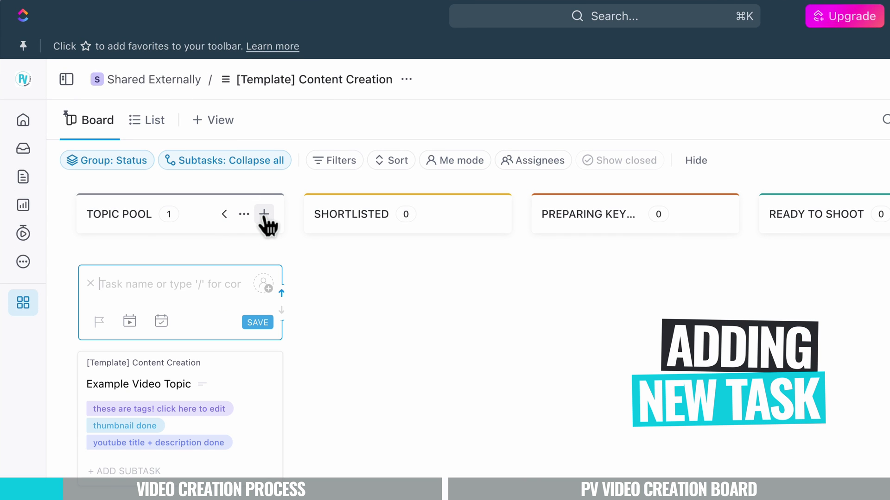
{"action": "type", "text": "Best Video Editing Software on Mac"}
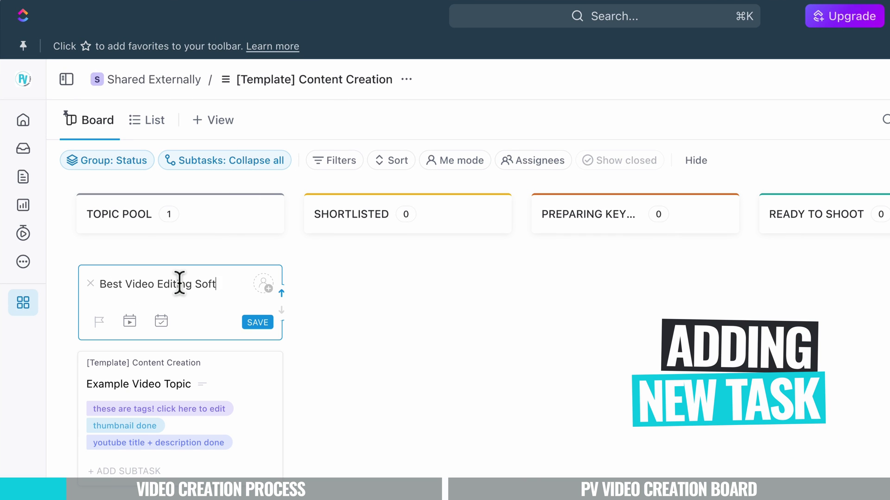
{"action": "key", "text": "Return"}
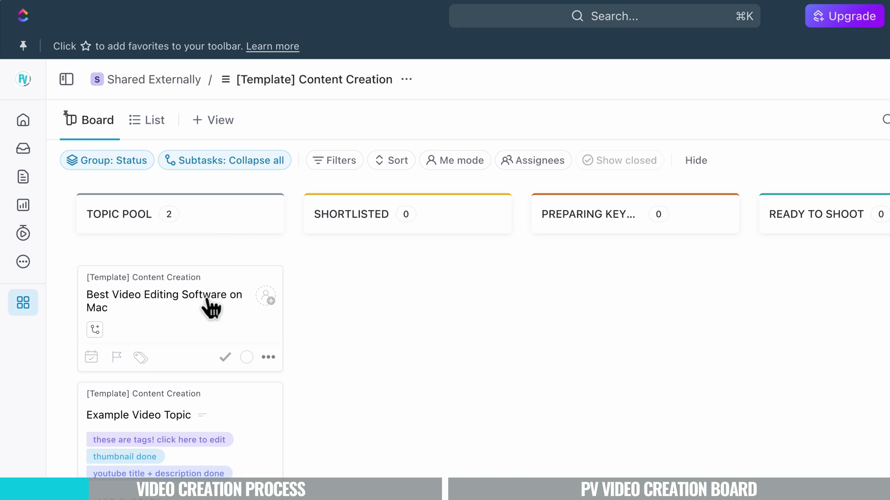
{"action": "left_click", "coordinate": [264, 214]}
{"action": "type", "text": "Best Video EDit"}
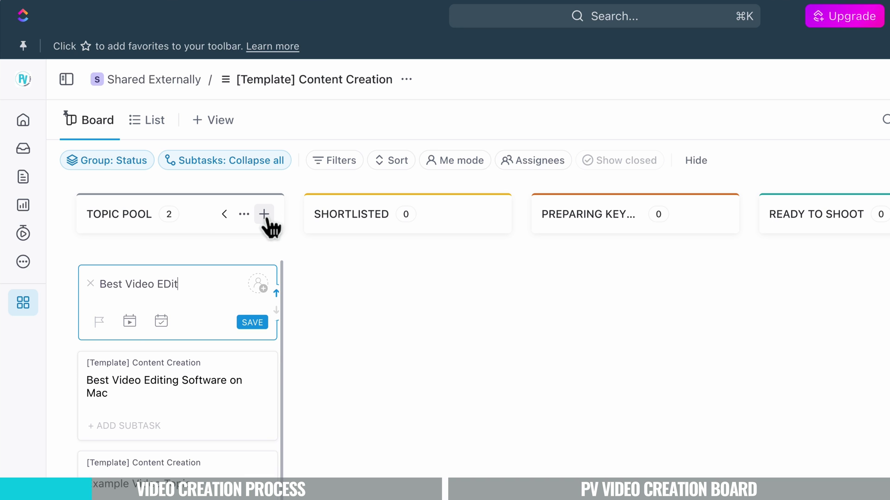
{"action": "key", "text": "BackSpace"}
{"action": "key", "text": "BackSpace"}
{"action": "key", "text": "BackSpace"}
{"action": "type", "text": "diting Software on PC"}
{"action": "key", "text": "Return"}
- Add tasks 'How to edit FASTER!' and 'What is Primal Video Accelerator?' to Topic Pool
{"action": "type", "text": "How to Edit"}
{"action": "key", "text": "BackSpace"}
{"action": "key", "text": "BackSpace"}
{"action": "key", "text": "BackSpace"}
{"action": "key", "text": "BackSpace"}
{"action": "type", "text": "ed"}
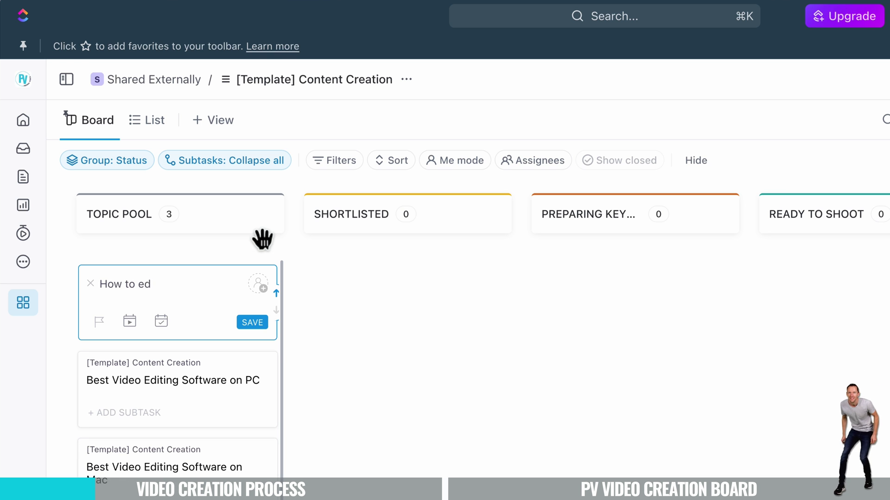
{"action": "type", "text": "it FASTER!"}
{"action": "key", "text": "Return"}
{"action": "type", "text": "What is Primal Video Accelerator?"}
{"action": "key", "text": "Return"}
{"action": "key", "text": "Escape"}
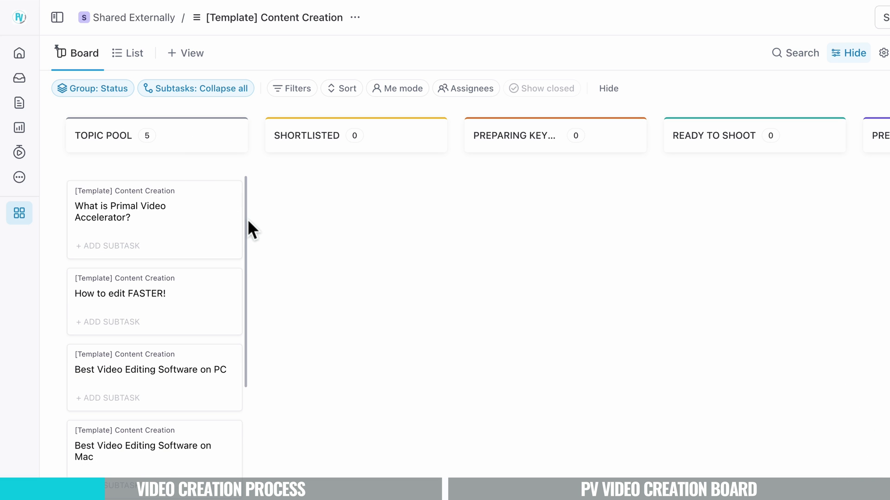
- Drag What is Primal Video Accelerator? through Shortlisted and Preparing Keyword Research into Ready to Shoot
{"action": "left_click_drag", "start_coordinate": [247, 221], "coordinate": [239, 197]}
{"action": "mouse_move", "coordinate": [119, 207]}
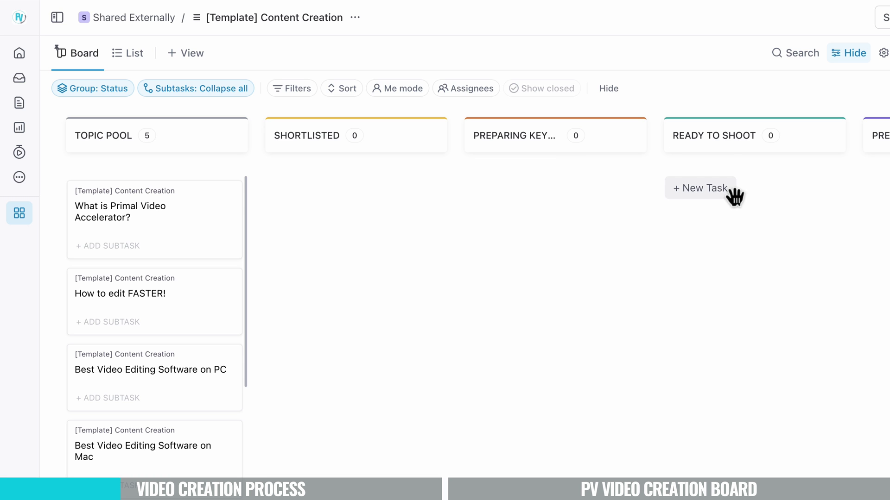
{"action": "mouse_move", "coordinate": [96, 234]}
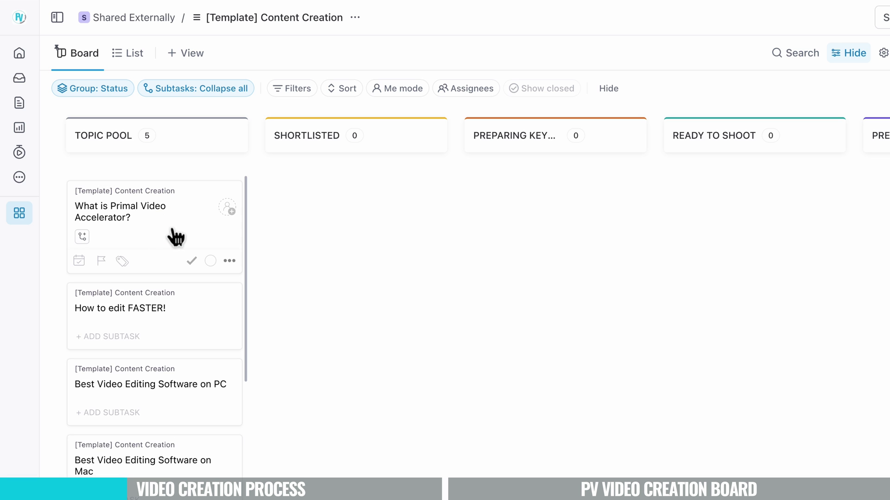
{"action": "left_click_drag", "start_coordinate": [174, 228], "coordinate": [358, 290]}
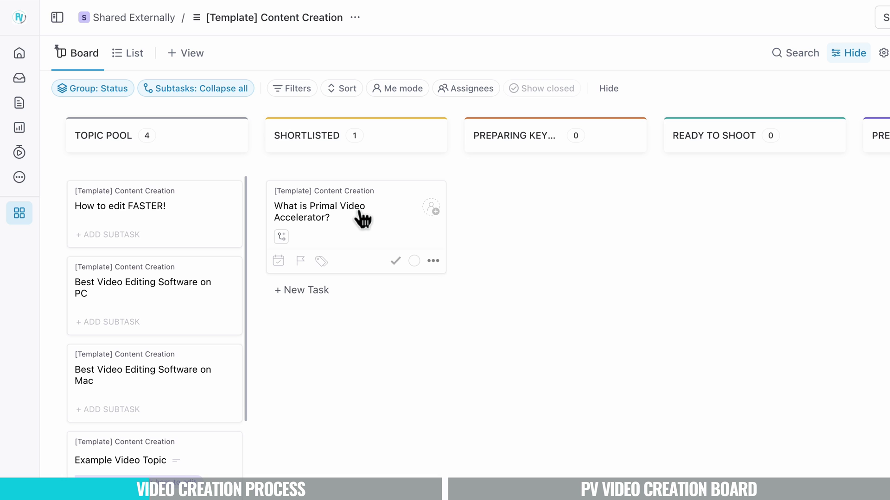
{"action": "left_click_drag", "start_coordinate": [359, 212], "coordinate": [541, 200]}
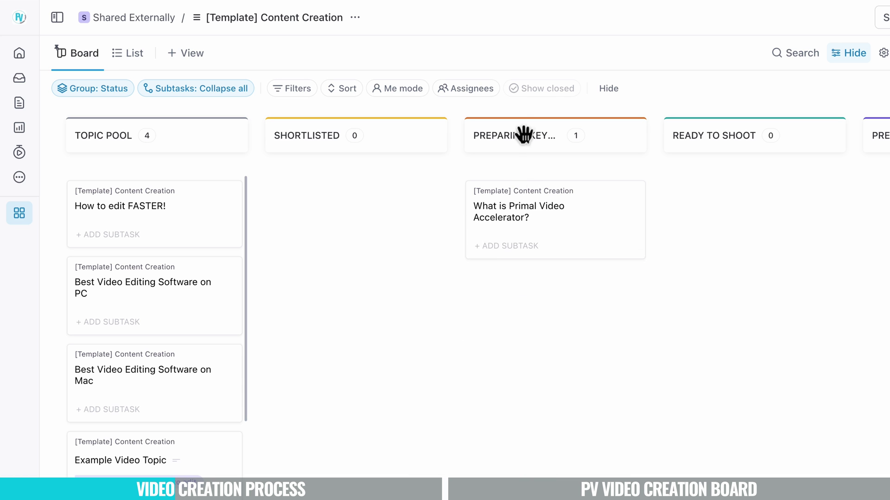
{"action": "left_click_drag", "start_coordinate": [532, 211], "coordinate": [720, 227]}
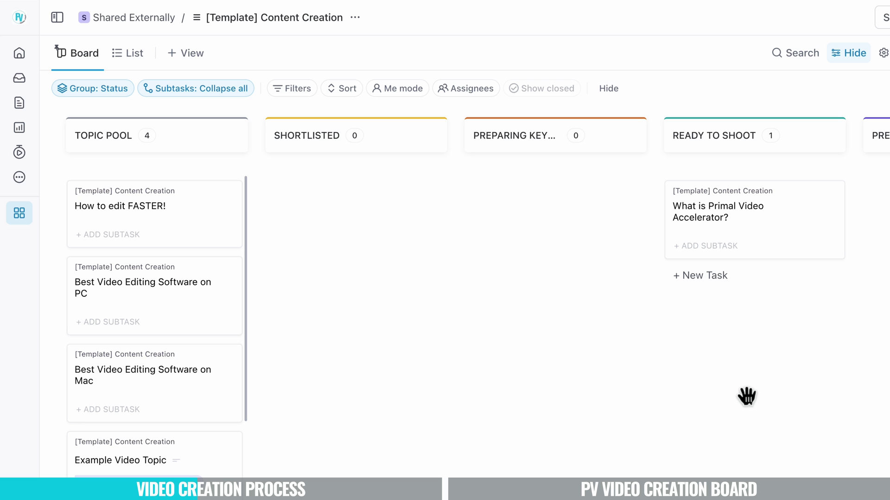
- Advance the card column by column into Editing and the stage after it
{"action": "scroll", "coordinate": [752, 359], "scroll_direction": "right", "scroll_amount": 10}
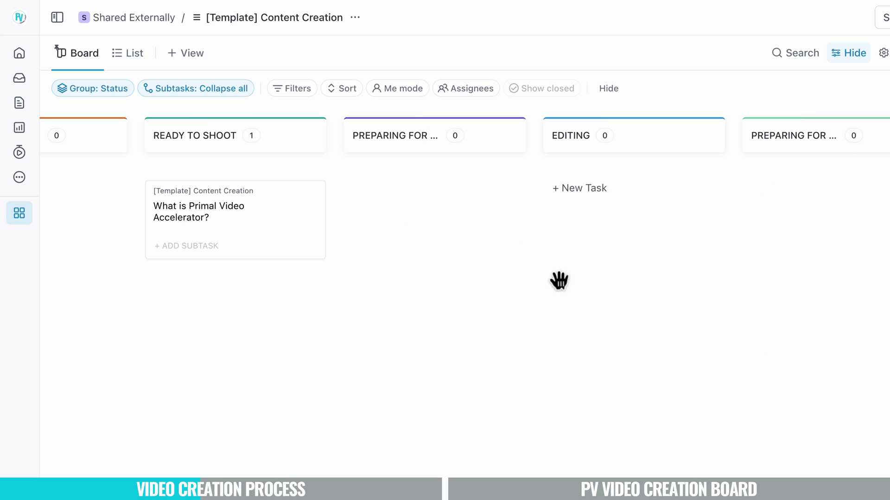
{"action": "left_click_drag", "start_coordinate": [265, 218], "coordinate": [422, 139]}
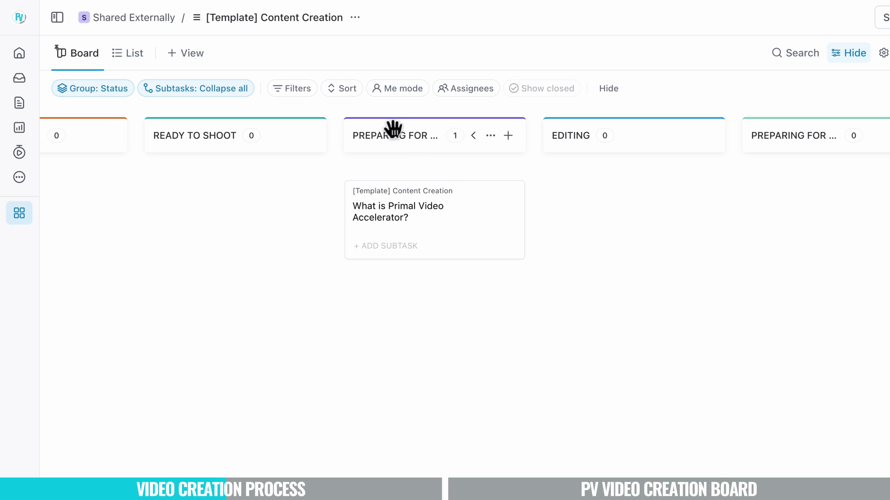
{"action": "left_click", "coordinate": [408, 211]}
{"action": "left_click_drag", "start_coordinate": [408, 211], "coordinate": [604, 212]}
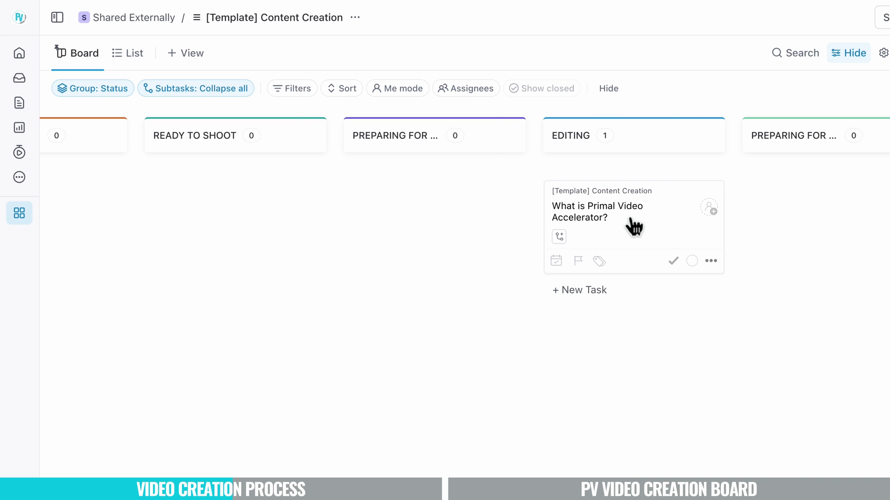
{"action": "scroll", "coordinate": [516, 389], "scroll_direction": "right", "scroll_amount": 2}
{"action": "left_click", "coordinate": [557, 203]}
{"action": "left_click_drag", "start_coordinate": [558, 203], "coordinate": [750, 139]}
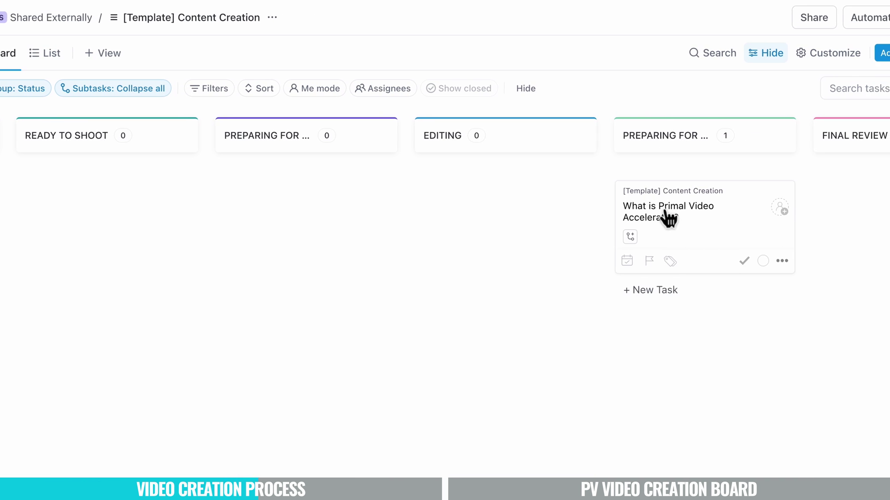
- Move the card through Final Review into Released and start a new status column
{"action": "left_click_drag", "start_coordinate": [751, 214], "coordinate": [885, 192]}
{"action": "left_click_drag", "start_coordinate": [774, 194], "coordinate": [811, 204]}
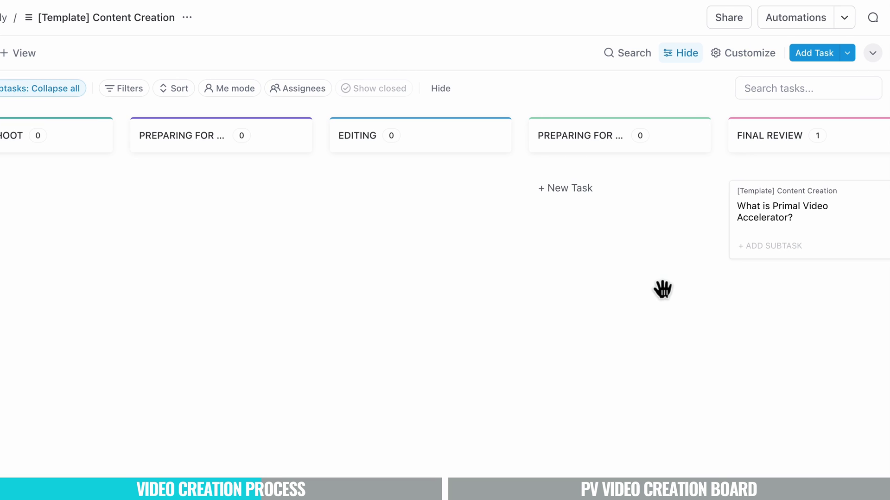
{"action": "scroll", "coordinate": [663, 283], "scroll_direction": "right", "scroll_amount": 9}
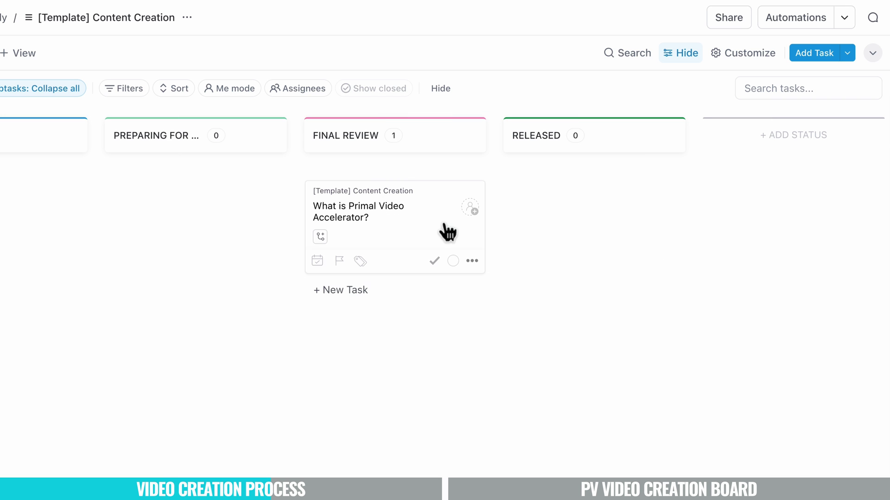
{"action": "left_click_drag", "start_coordinate": [434, 218], "coordinate": [583, 209]}
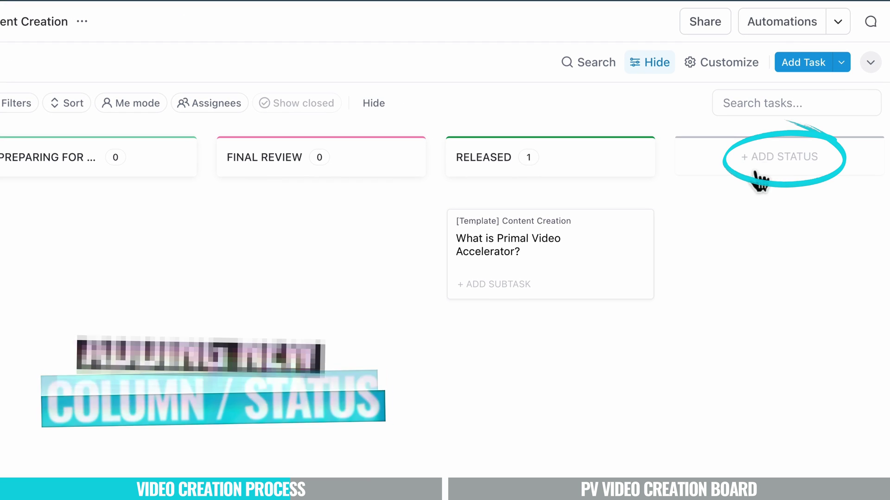
{"action": "left_click", "coordinate": [753, 154]}
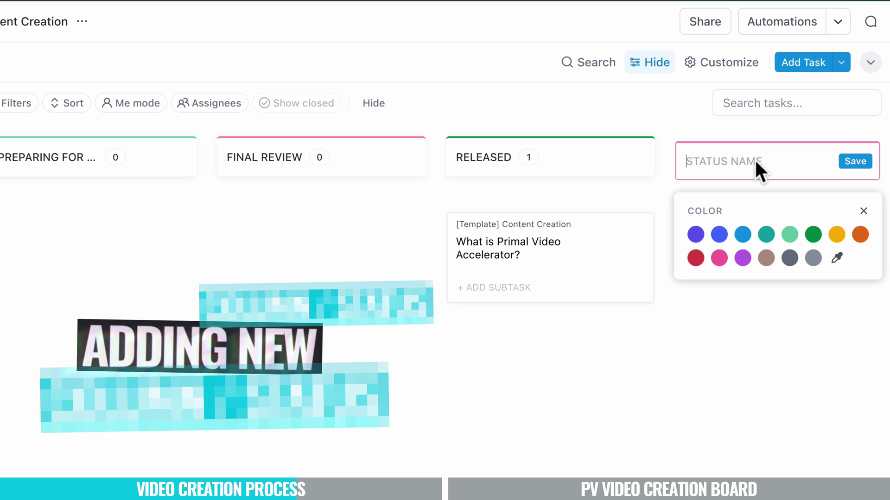
- Create a yellow CREATE THUMBNAIL status
{"action": "type", "text": "CREATE THUMBNAIL"}
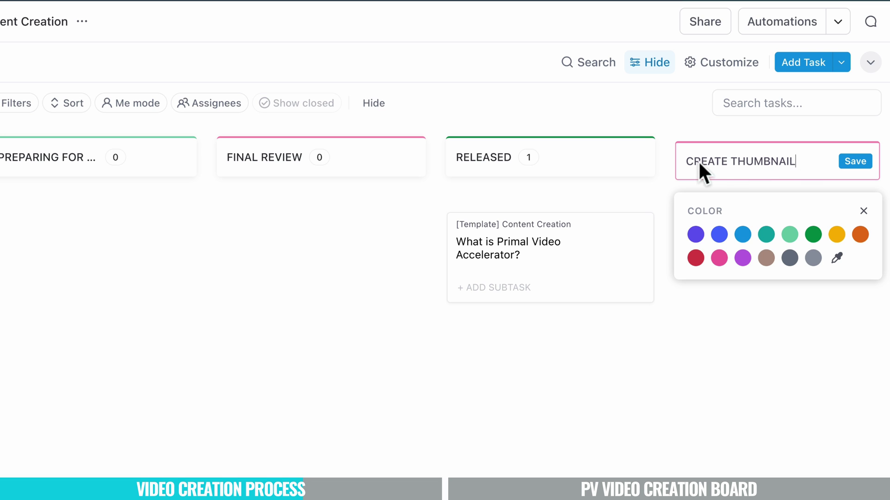
{"action": "left_click", "coordinate": [836, 235]}
{"action": "left_click", "coordinate": [852, 162]}
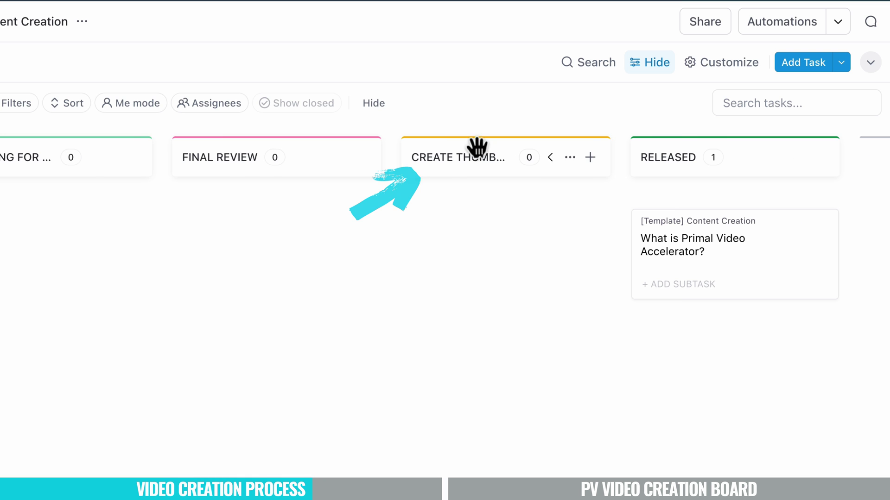
- Reorder statuses so CREATE THUMBNAIL sits between EDITING and PREPARING FOR RELEASE, and apply
{"action": "left_click", "coordinate": [571, 160]}
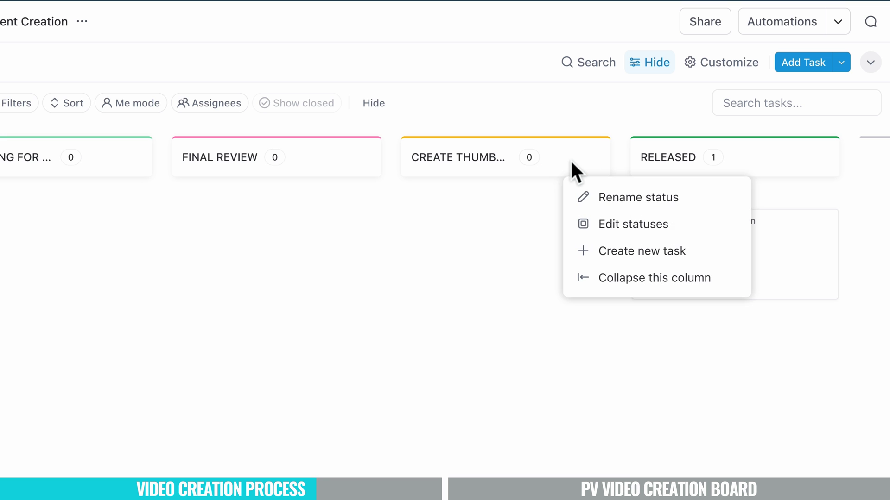
{"action": "left_click", "coordinate": [602, 225]}
{"action": "scroll", "coordinate": [301, 347], "scroll_direction": "down", "scroll_amount": 2}
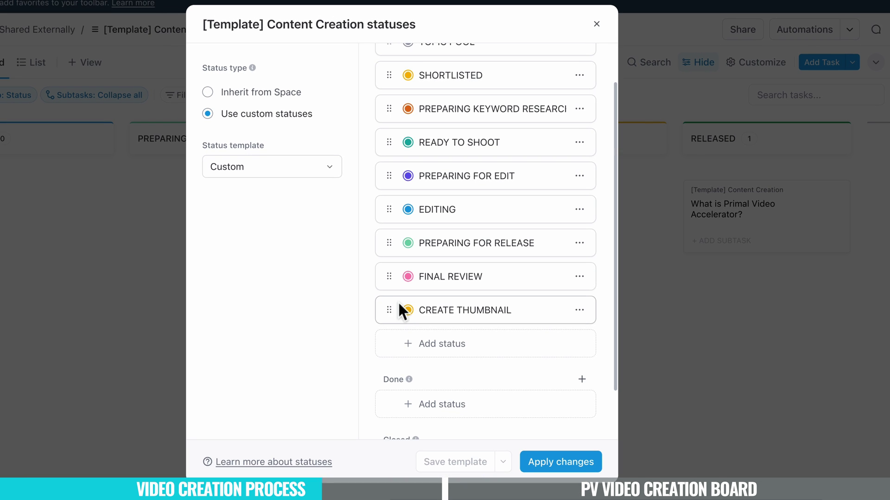
{"action": "left_click_drag", "start_coordinate": [391, 309], "coordinate": [390, 234]}
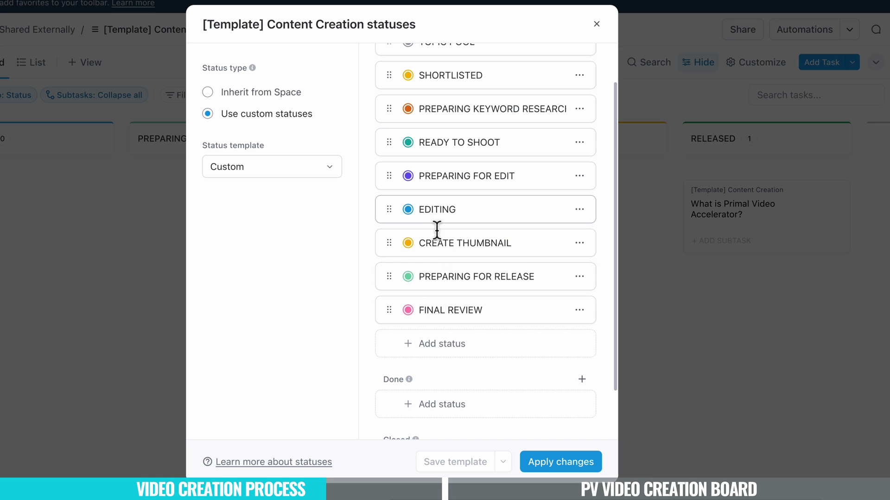
{"action": "left_click", "coordinate": [574, 470]}
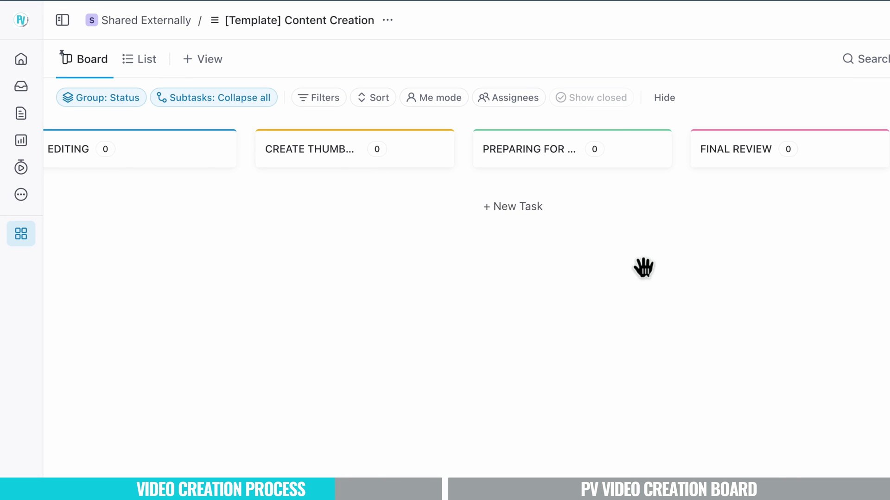
- Move How to edit FASTER! into Preparing Keyword Research and briefly view its task details
{"action": "scroll", "coordinate": [641, 267], "scroll_direction": "left", "scroll_amount": 5}
{"action": "scroll", "coordinate": [641, 268], "scroll_direction": "left", "scroll_amount": 10}
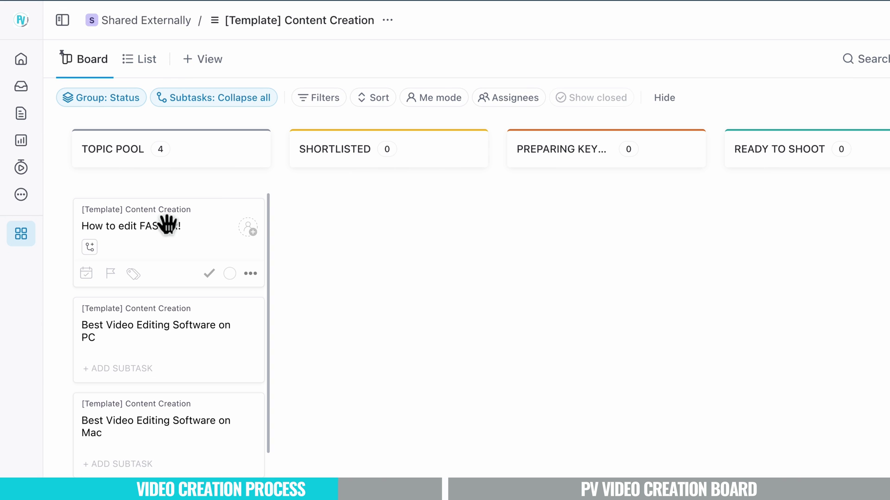
{"action": "left_click_drag", "start_coordinate": [194, 222], "coordinate": [594, 233]}
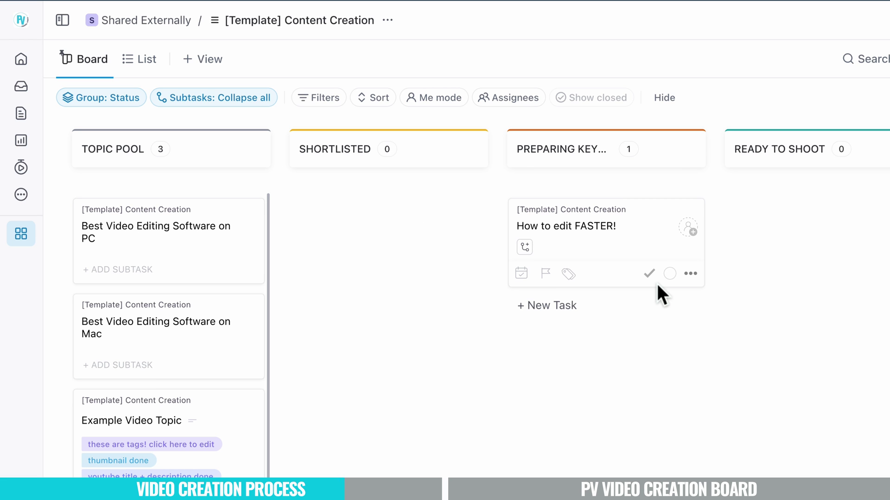
{"action": "left_click", "coordinate": [616, 239]}
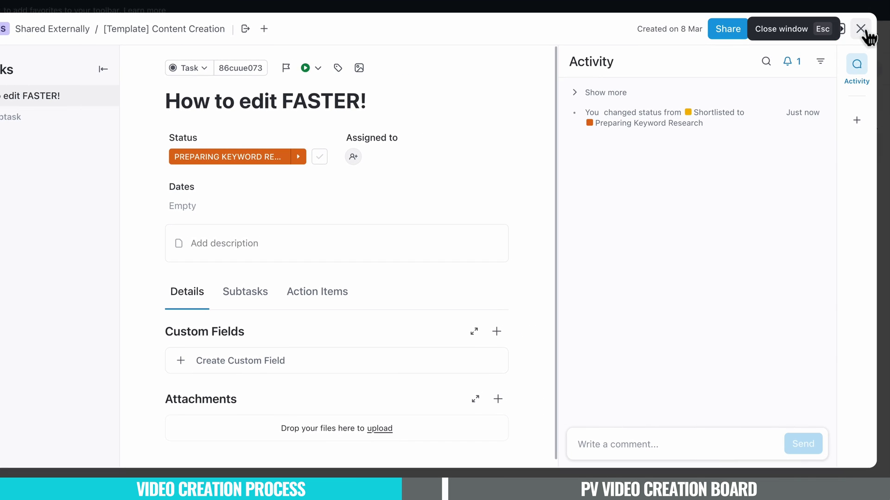
{"action": "left_click", "coordinate": [861, 30]}
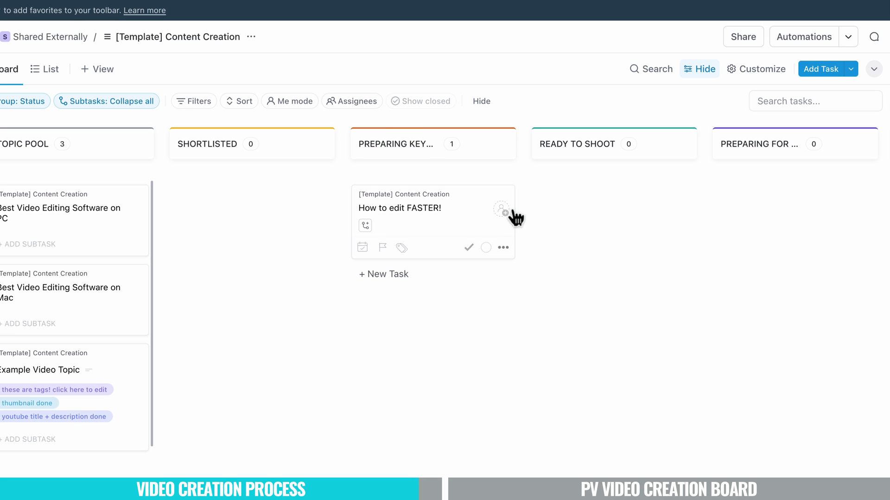
{"action": "left_click", "coordinate": [503, 209]}
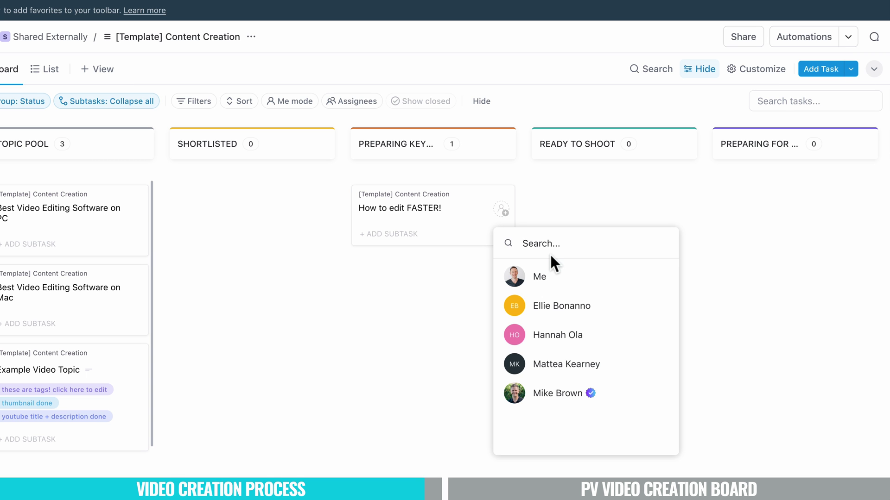
{"action": "left_click", "coordinate": [411, 333]}
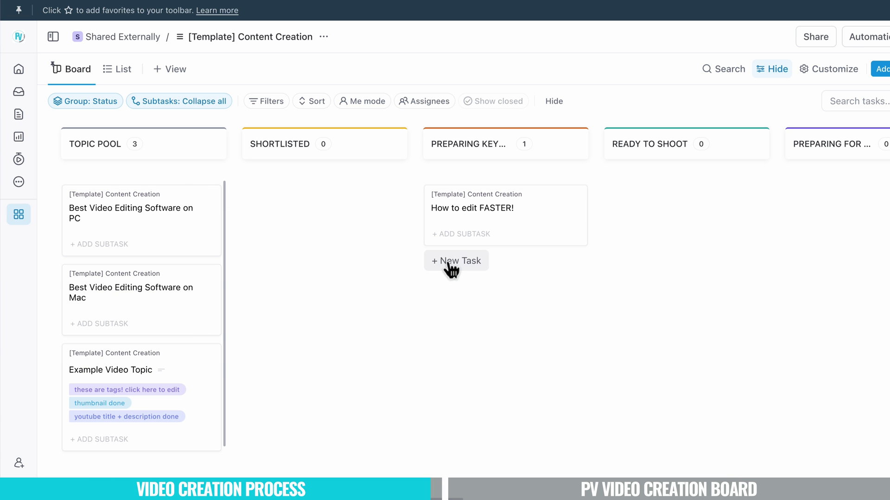
{"action": "scroll", "coordinate": [549, 278], "scroll_direction": "right", "scroll_amount": 3}
{"action": "scroll", "coordinate": [547, 281], "scroll_direction": "right", "scroll_amount": 3}
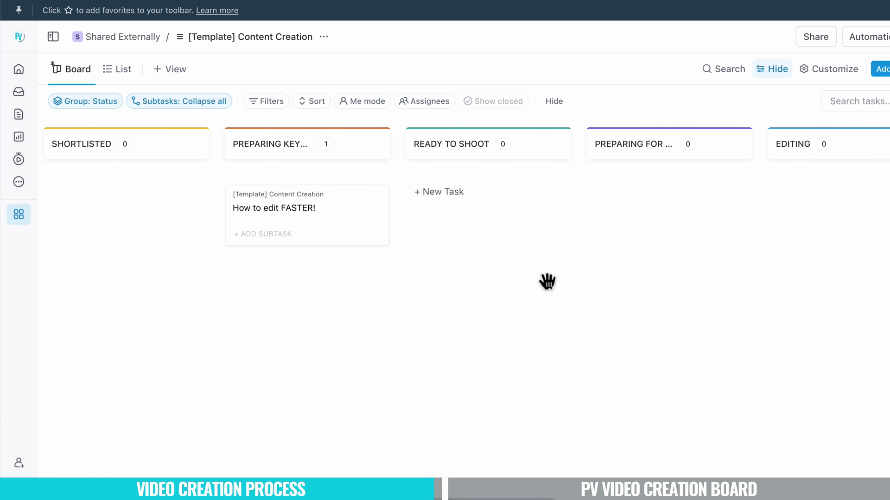
{"action": "scroll", "coordinate": [539, 327], "scroll_direction": "right", "scroll_amount": 10}
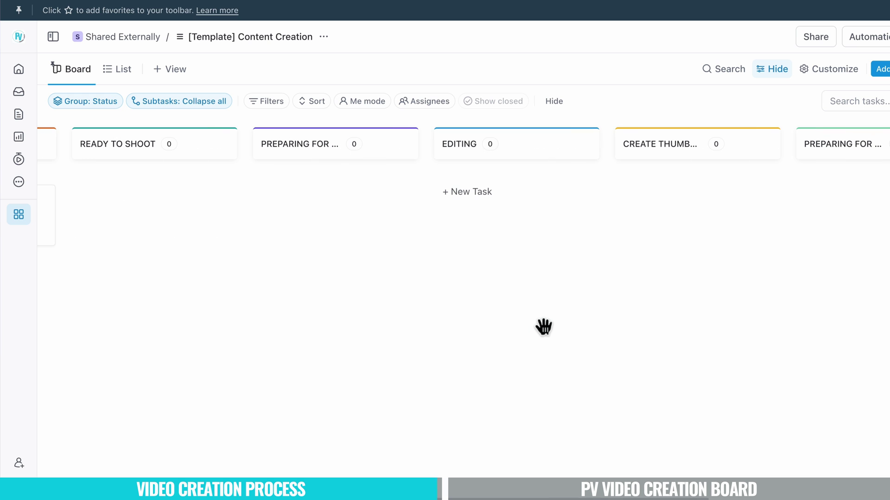
{"action": "scroll", "coordinate": [543, 327], "scroll_direction": "right", "scroll_amount": 10}
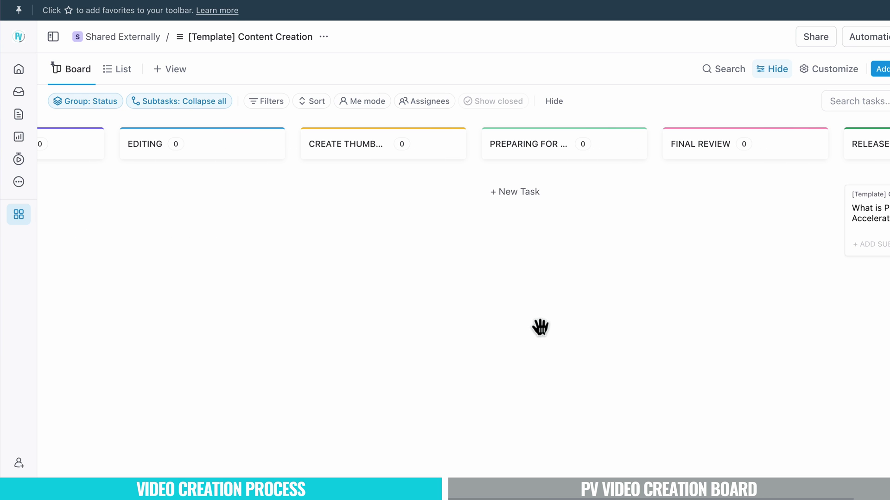
- Switch to the Primal Video workspace from the workspace menu
{"action": "left_click", "coordinate": [17, 37]}
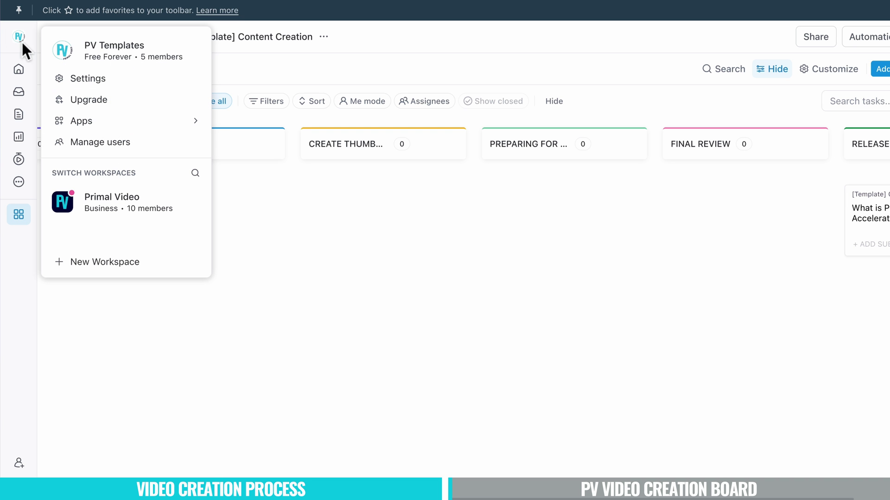
{"action": "left_click", "coordinate": [132, 210]}
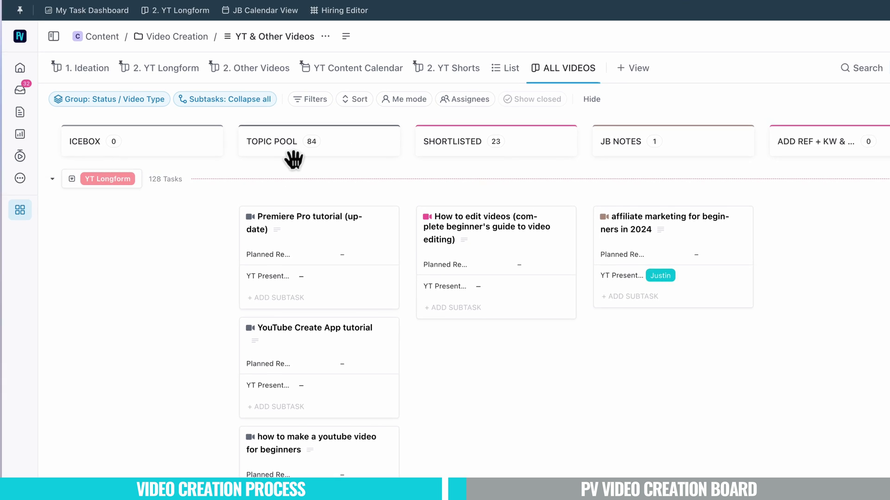
{"action": "scroll", "coordinate": [306, 327], "scroll_direction": "down", "scroll_amount": 5}
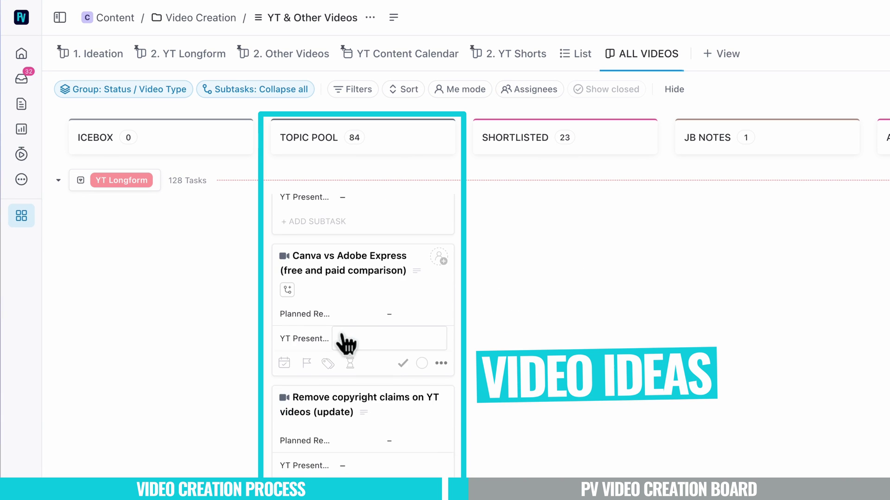
{"action": "scroll", "coordinate": [346, 343], "scroll_direction": "down", "scroll_amount": 15}
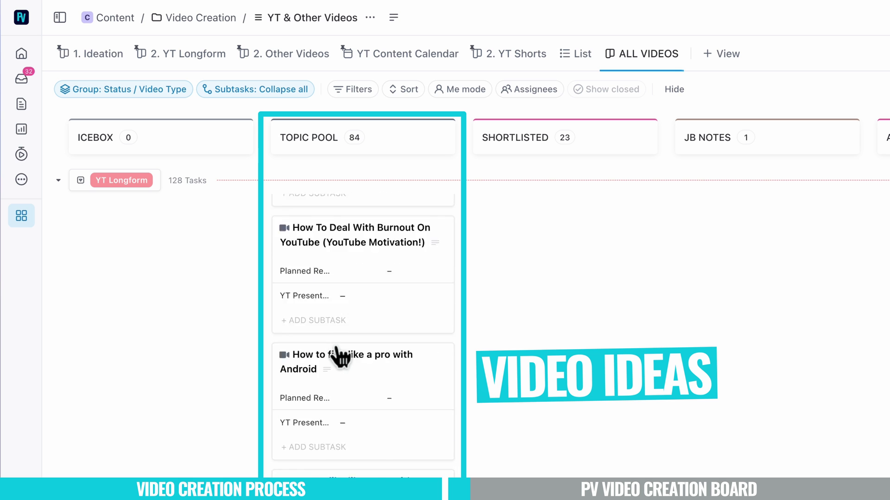
{"action": "scroll", "coordinate": [341, 357], "scroll_direction": "down", "scroll_amount": 15}
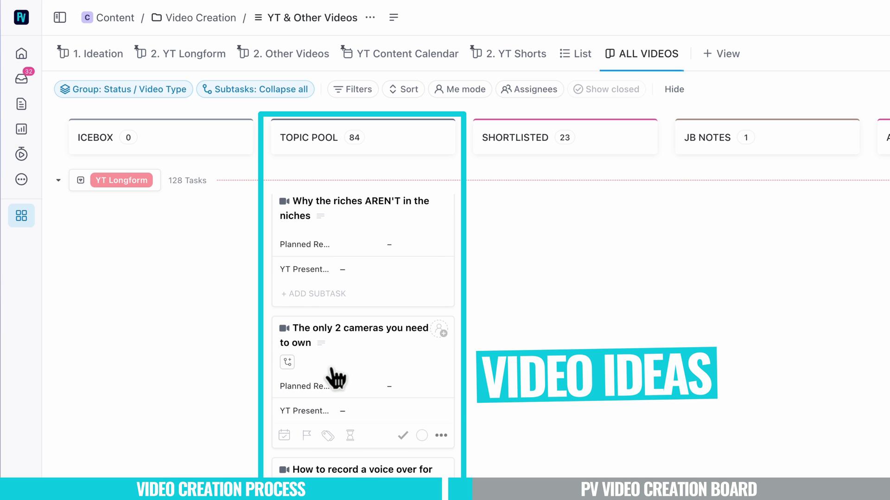
{"action": "scroll", "coordinate": [336, 377], "scroll_direction": "down", "scroll_amount": 3}
{"action": "scroll", "coordinate": [327, 438], "scroll_direction": "up", "scroll_amount": 5}
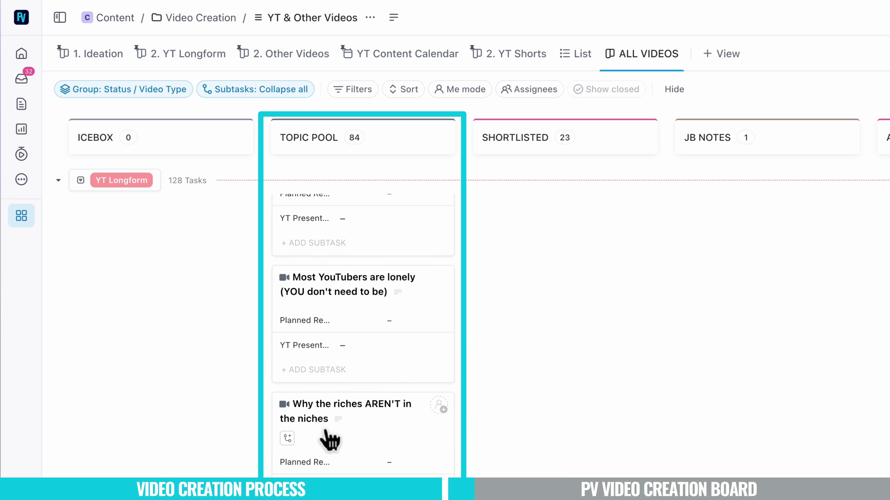
{"action": "scroll", "coordinate": [330, 440], "scroll_direction": "up", "scroll_amount": 10}
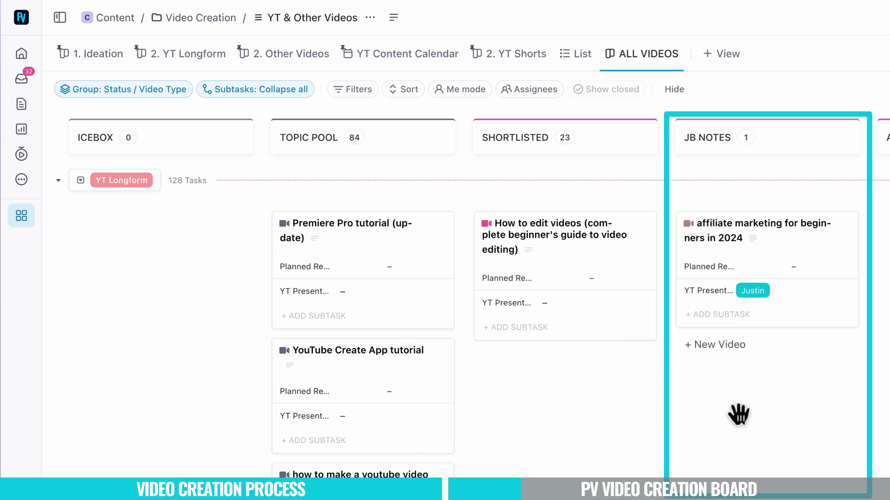
{"action": "scroll", "coordinate": [740, 408], "scroll_direction": "right", "scroll_amount": 5}
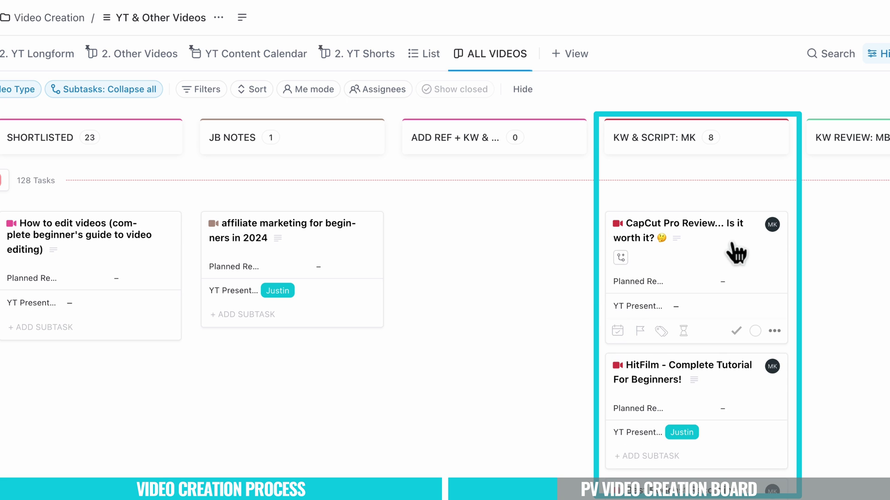
{"action": "scroll", "coordinate": [704, 322], "scroll_direction": "down", "scroll_amount": 4}
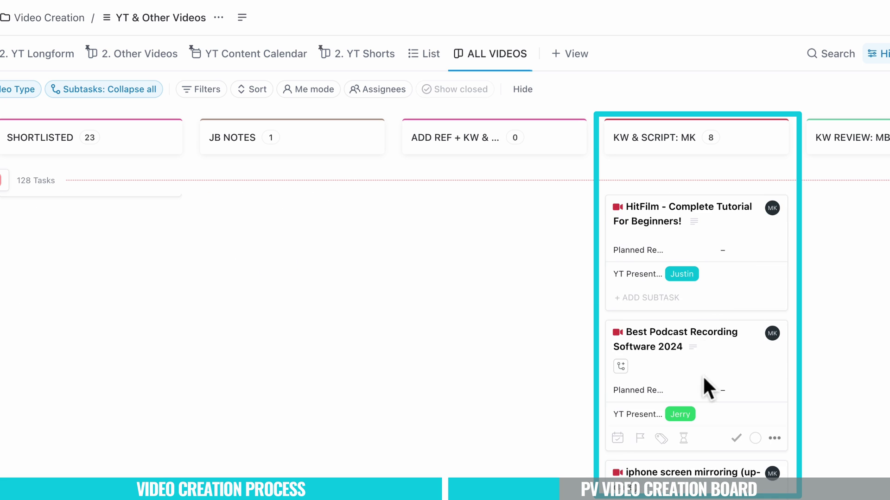
{"action": "scroll", "coordinate": [708, 463], "scroll_direction": "down", "scroll_amount": 8}
{"action": "scroll", "coordinate": [695, 450], "scroll_direction": "up", "scroll_amount": 11}
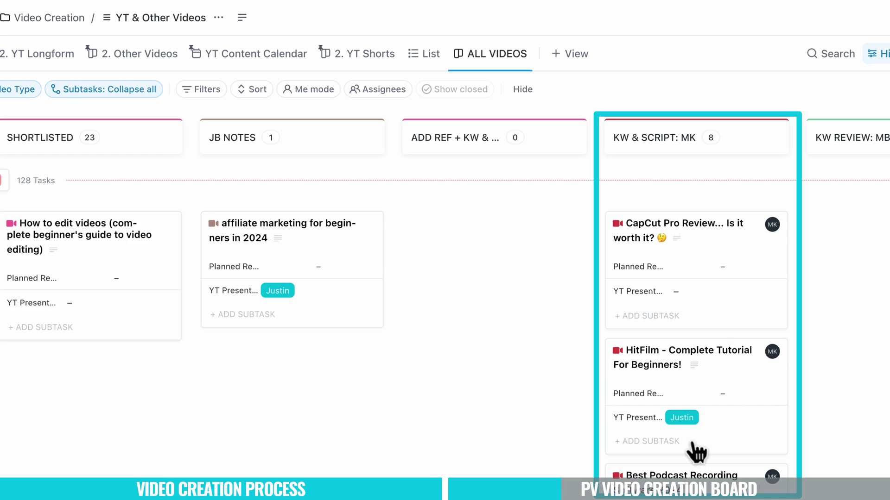
{"action": "scroll", "coordinate": [695, 452], "scroll_direction": "right", "scroll_amount": 7}
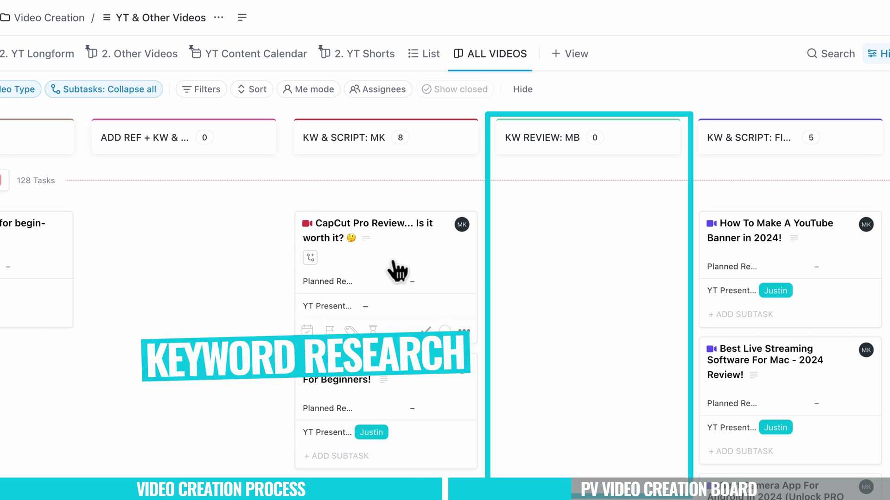
{"action": "scroll", "coordinate": [426, 271], "scroll_direction": "right", "scroll_amount": 5}
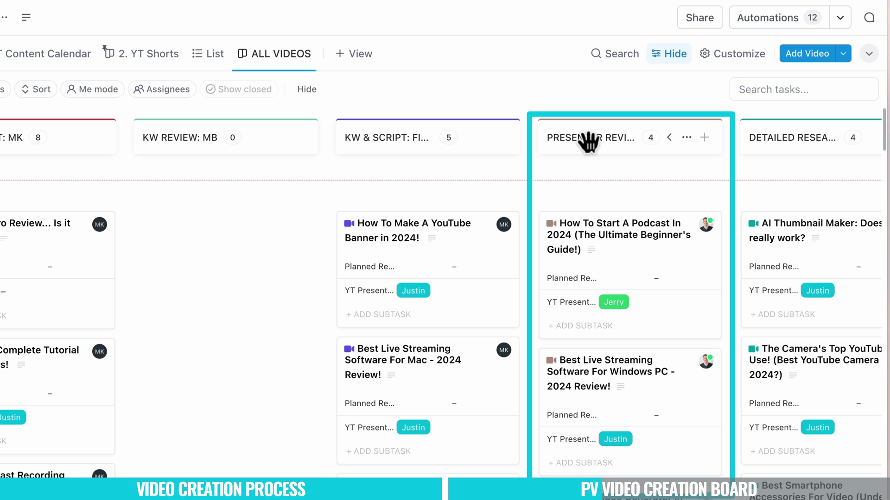
{"action": "scroll", "coordinate": [672, 287], "scroll_direction": "down", "scroll_amount": 2}
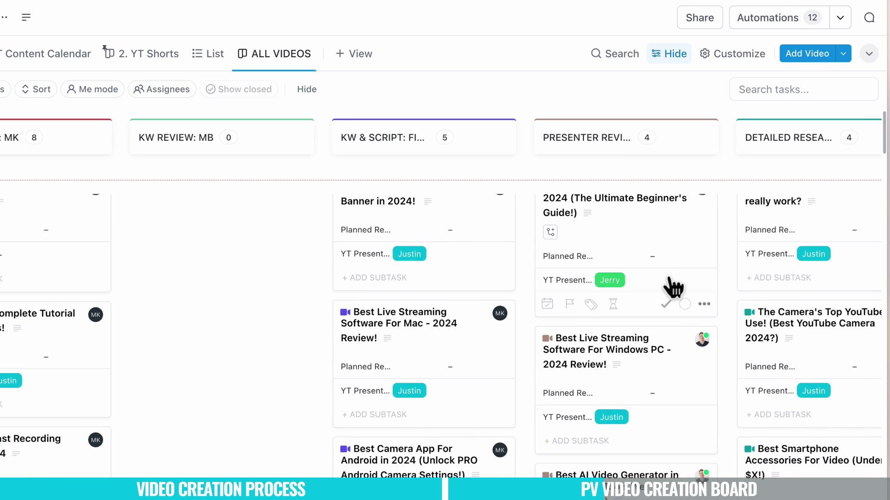
{"action": "scroll", "coordinate": [674, 287], "scroll_direction": "right", "scroll_amount": 6}
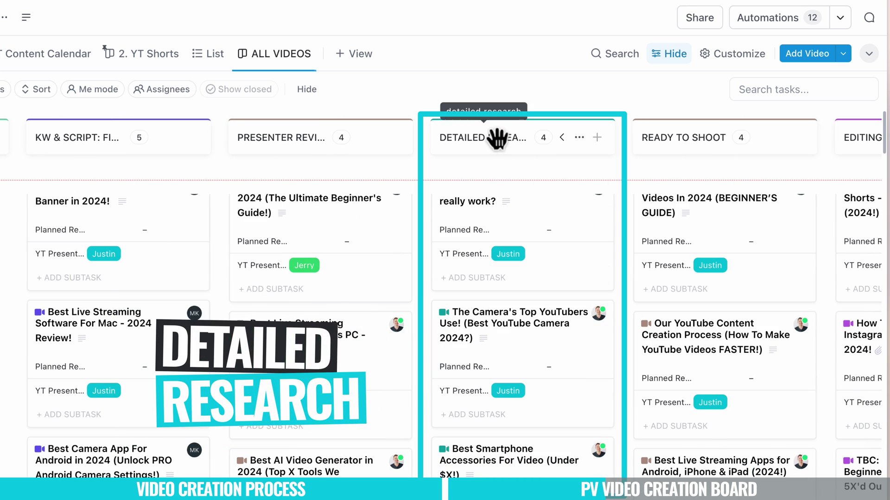
{"action": "scroll", "coordinate": [496, 139], "scroll_direction": "up", "scroll_amount": 2}
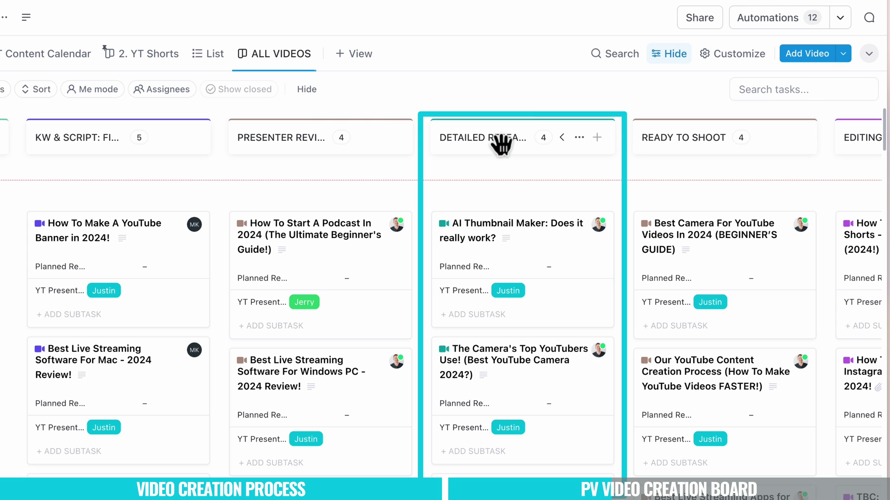
{"action": "mouse_move", "coordinate": [530, 235]}
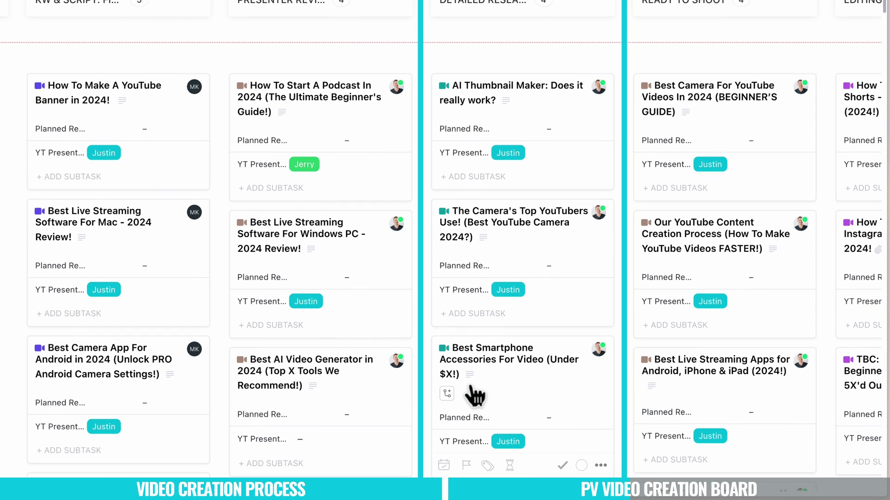
{"action": "mouse_move", "coordinate": [465, 384]}
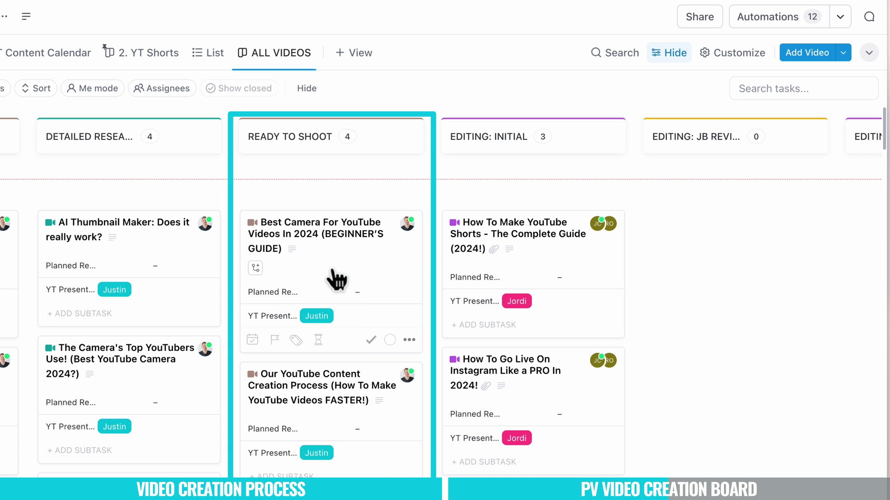
- Scroll down the board to the lower Ready to Shoot cards, ending at TBC: AI Video Enhancers
{"action": "scroll", "coordinate": [334, 434], "scroll_direction": "down", "scroll_amount": 5}
{"action": "scroll", "coordinate": [334, 443], "scroll_direction": "down", "scroll_amount": 5}
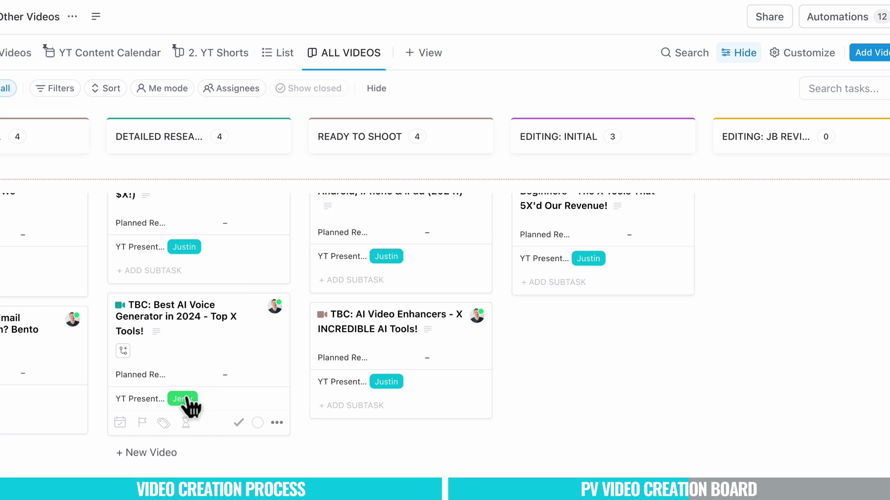
- Scroll through Editing: Initial and pan the board across to Video Review: MB and final-editing columns
{"action": "scroll", "coordinate": [190, 405], "scroll_direction": "up", "scroll_amount": 6}
{"action": "scroll", "coordinate": [324, 357], "scroll_direction": "right", "scroll_amount": 5}
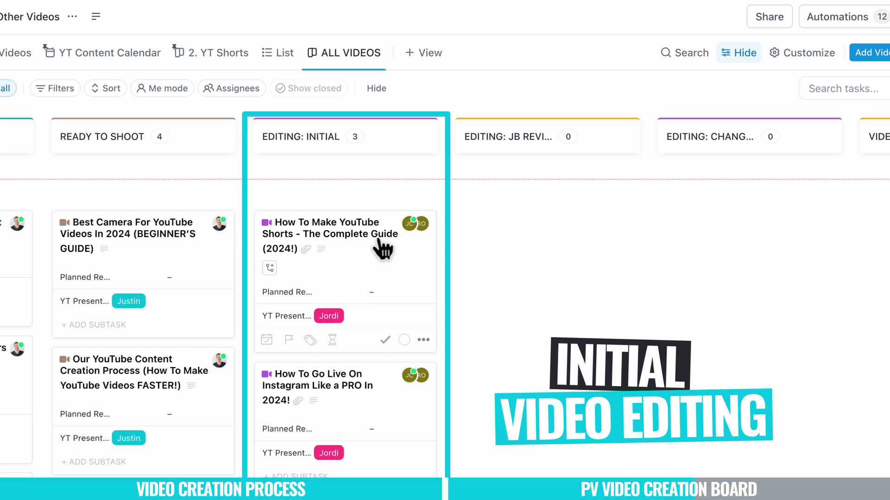
{"action": "scroll", "coordinate": [378, 259], "scroll_direction": "down", "scroll_amount": 3}
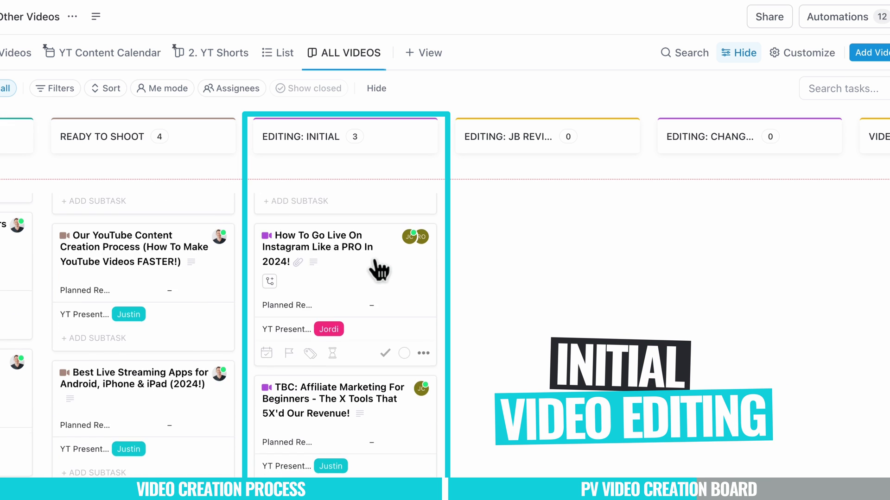
{"action": "scroll", "coordinate": [377, 271], "scroll_direction": "up", "scroll_amount": 2}
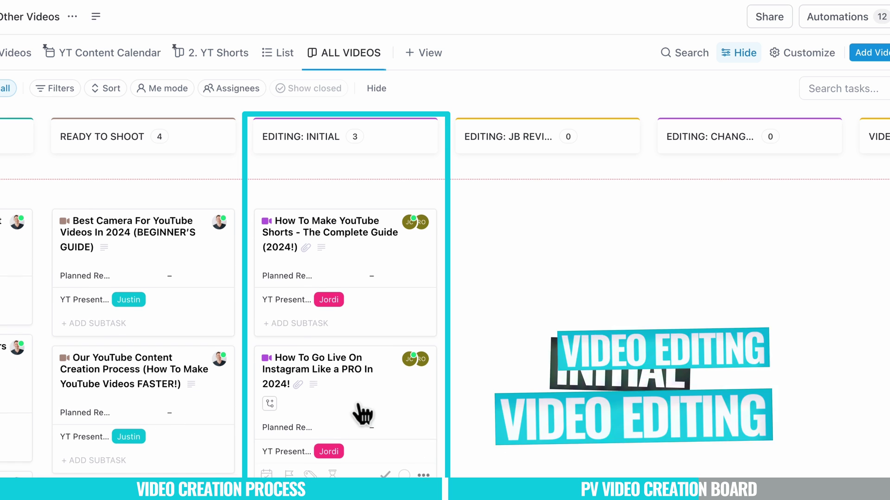
{"action": "scroll", "coordinate": [362, 417], "scroll_direction": "down", "scroll_amount": 1}
{"action": "mouse_move", "coordinate": [357, 471]}
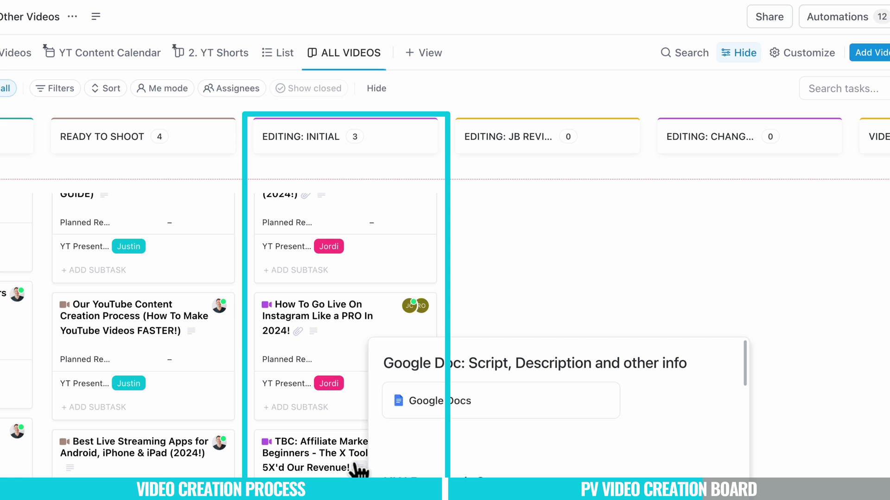
{"action": "scroll", "coordinate": [357, 470], "scroll_direction": "up", "scroll_amount": 1}
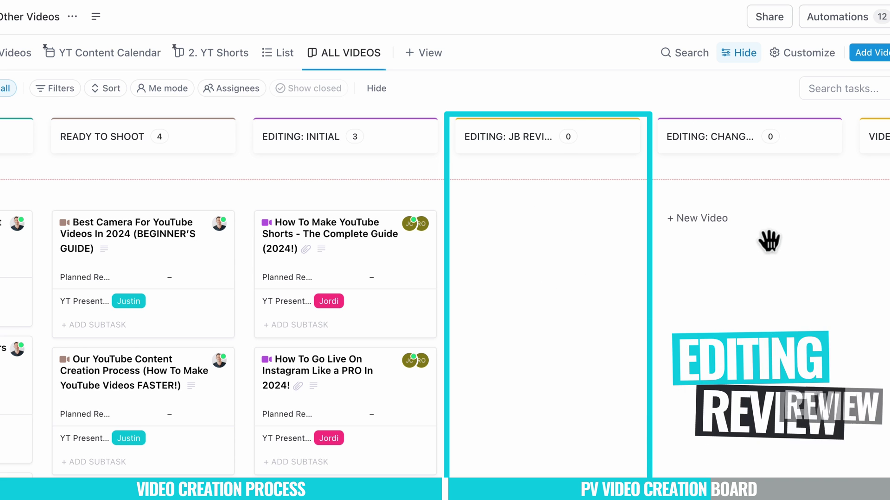
{"action": "left_click_drag", "start_coordinate": [769, 240], "coordinate": [341, 253]}
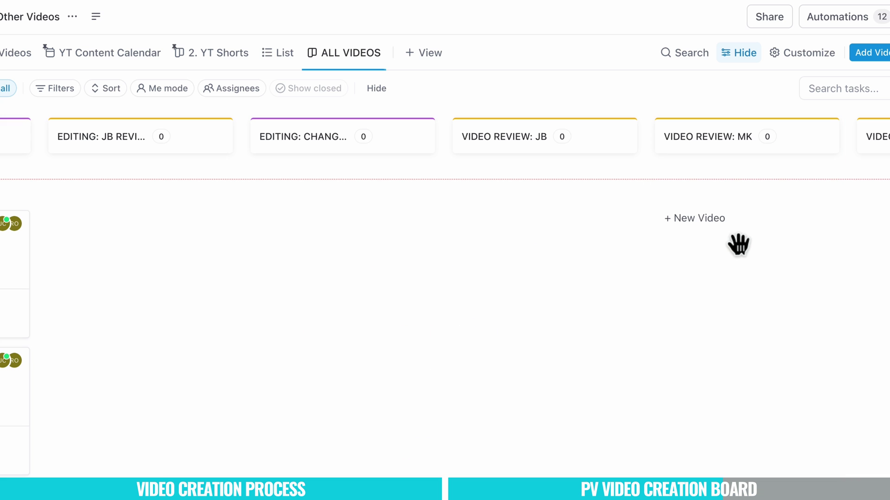
{"action": "scroll", "coordinate": [736, 245], "scroll_direction": "right", "scroll_amount": 5}
{"action": "scroll", "coordinate": [736, 247], "scroll_direction": "right", "scroll_amount": 10}
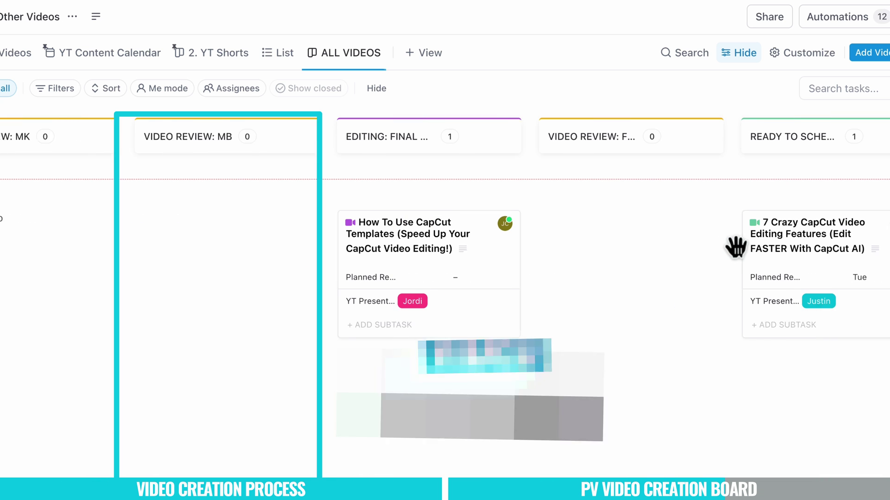
{"action": "scroll", "coordinate": [14, 236], "scroll_direction": "left", "scroll_amount": 3}
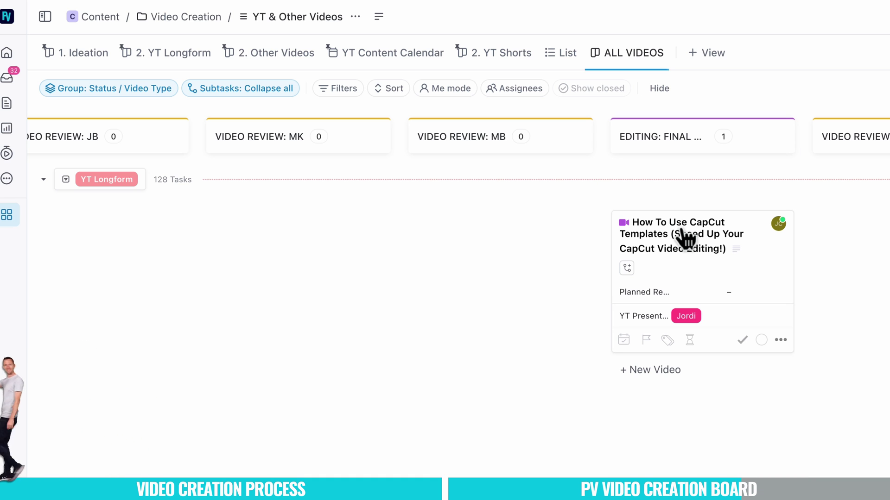
{"action": "scroll", "coordinate": [685, 239], "scroll_direction": "right", "scroll_amount": 5}
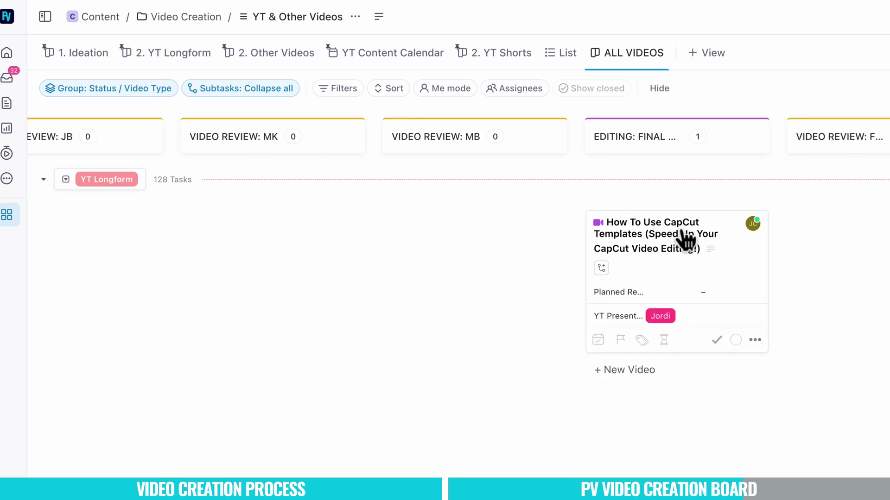
{"action": "scroll", "coordinate": [685, 238], "scroll_direction": "right", "scroll_amount": 1}
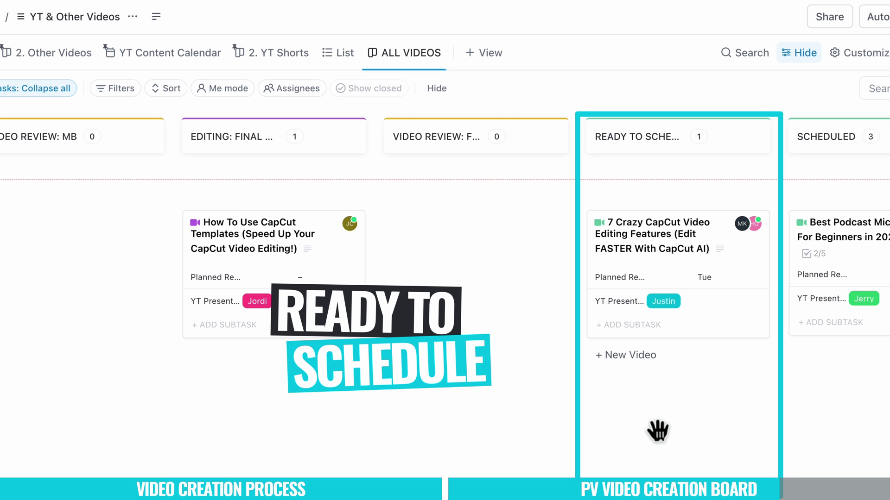
- Scroll right to the Scheduled and Complete columns, browse Complete's 47 videos down, then return to the top
{"action": "scroll", "coordinate": [658, 430], "scroll_direction": "right", "scroll_amount": 10}
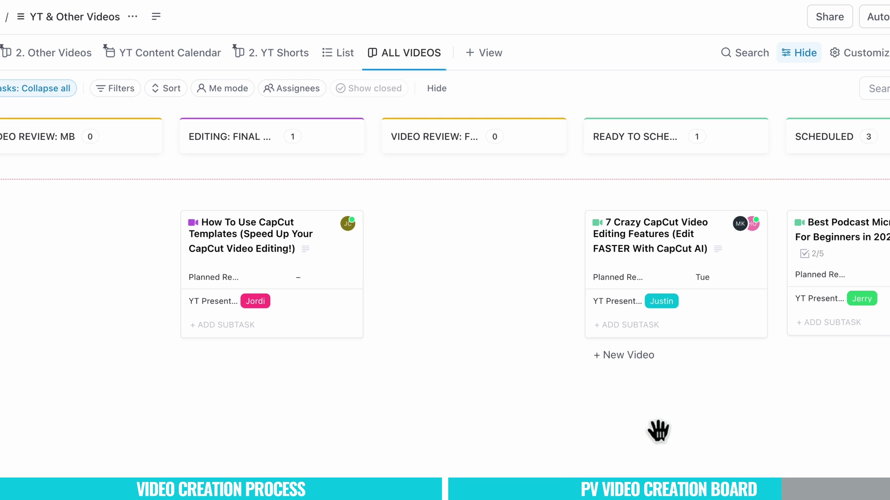
{"action": "scroll", "coordinate": [658, 430], "scroll_direction": "right", "scroll_amount": 1}
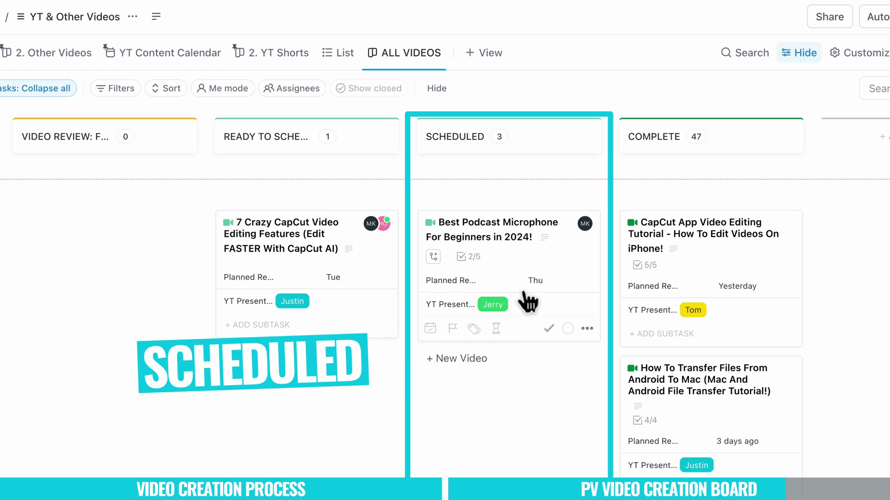
{"action": "mouse_move", "coordinate": [549, 297]}
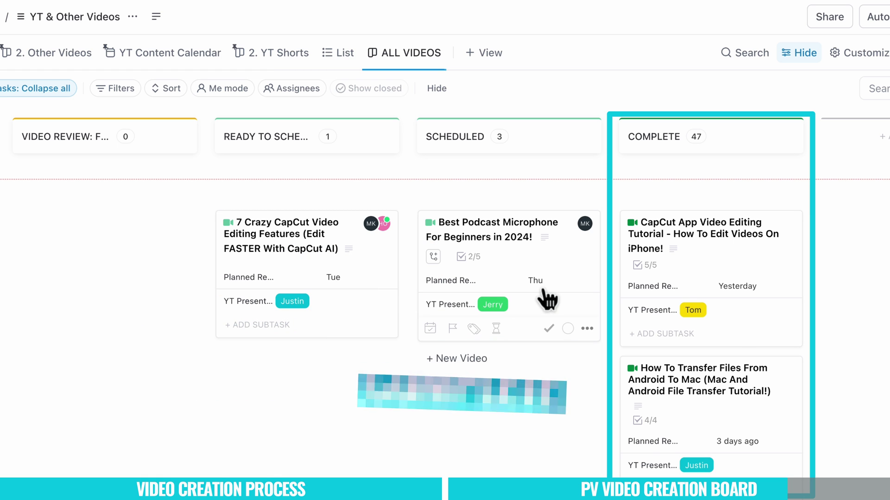
{"action": "mouse_move", "coordinate": [726, 292]}
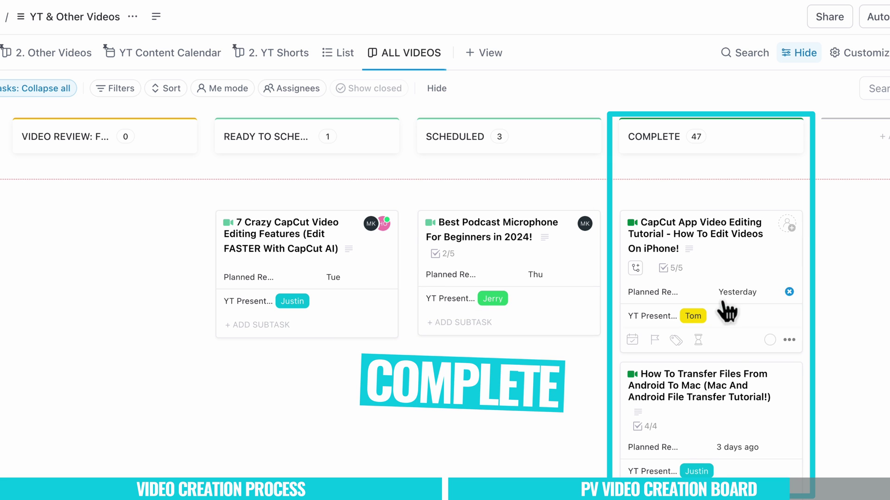
{"action": "scroll", "coordinate": [727, 310], "scroll_direction": "down", "scroll_amount": 20}
{"action": "scroll", "coordinate": [728, 310], "scroll_direction": "down", "scroll_amount": 15}
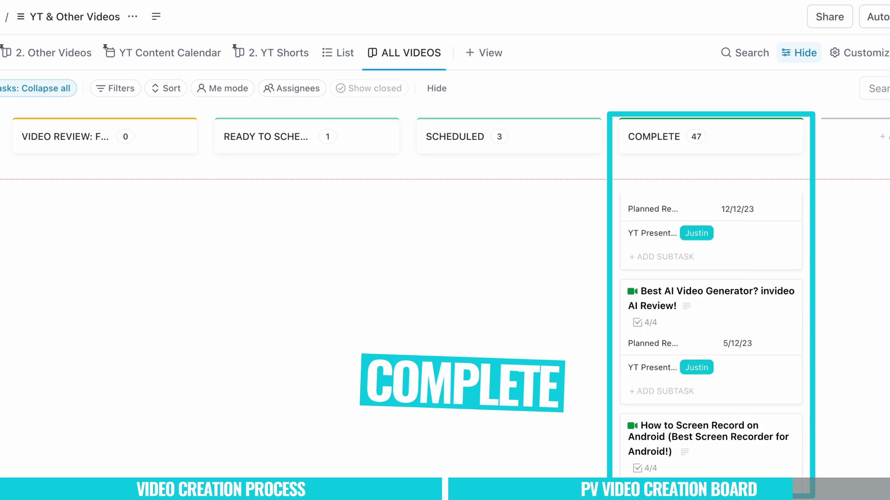
{"action": "scroll", "coordinate": [711, 337], "scroll_direction": "down", "scroll_amount": 1}
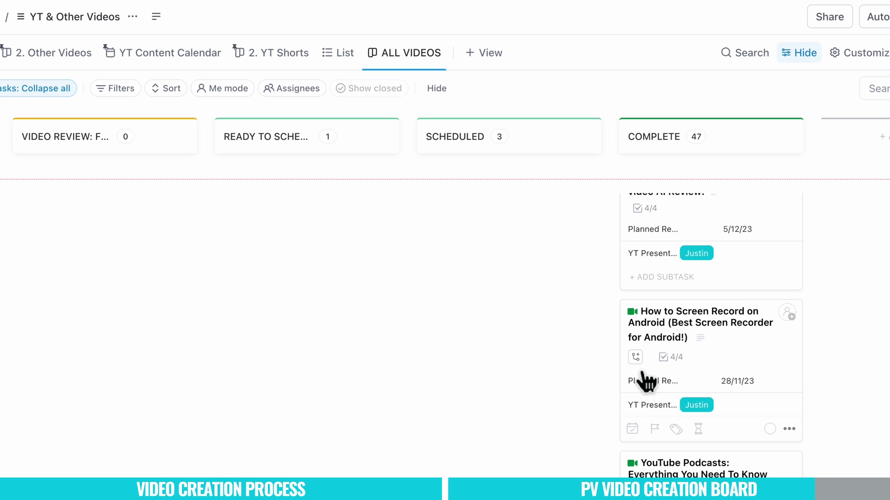
{"action": "scroll", "coordinate": [645, 381], "scroll_direction": "up", "scroll_amount": 5}
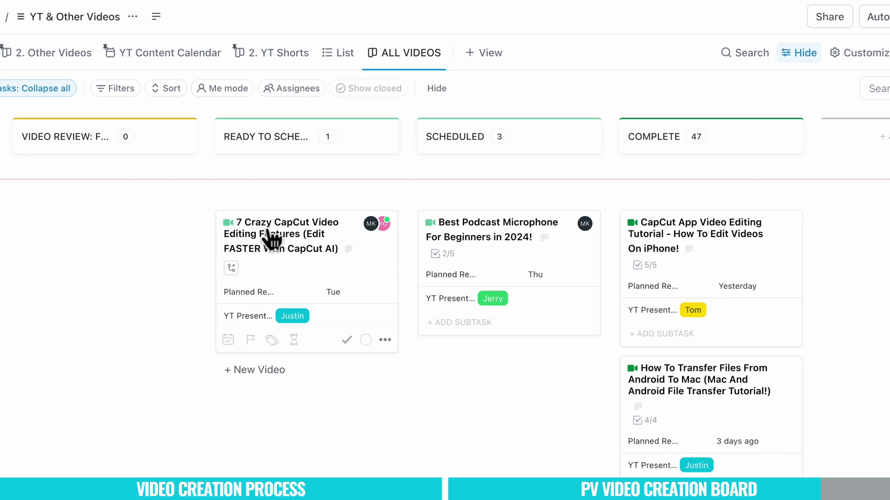
{"action": "left_click", "coordinate": [280, 252]}
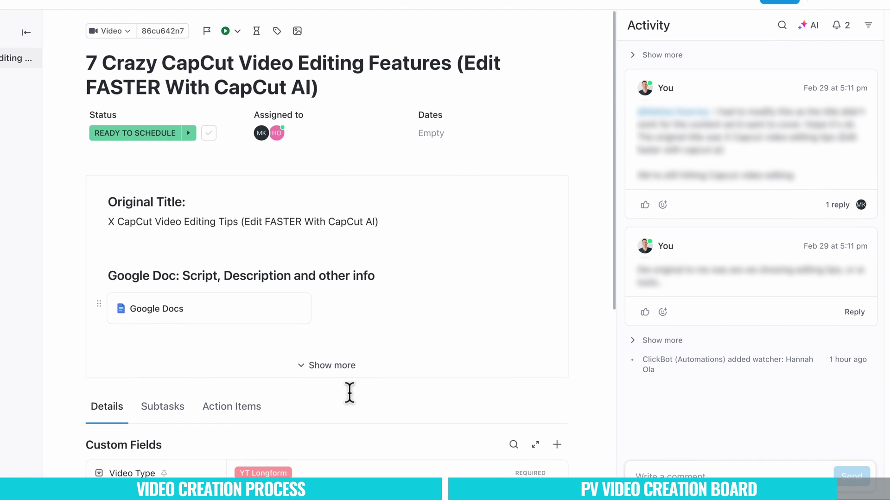
{"action": "scroll", "coordinate": [350, 394], "scroll_direction": "down", "scroll_amount": 6}
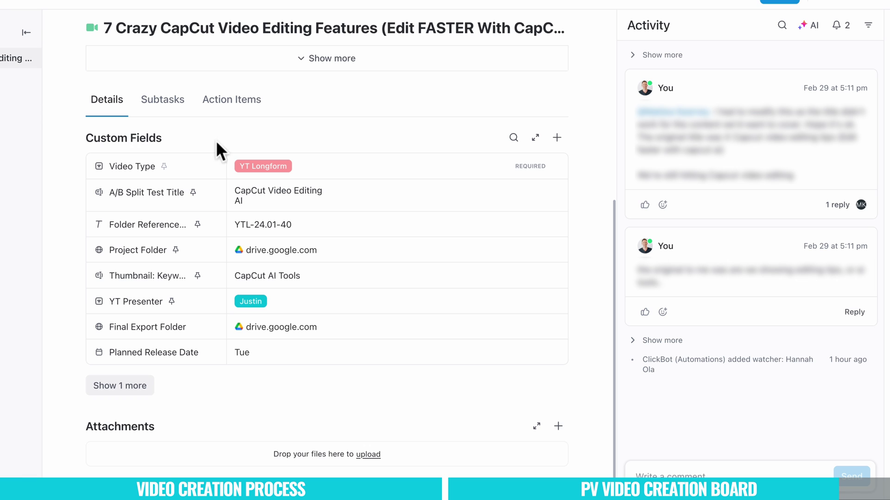
{"action": "mouse_move", "coordinate": [207, 255]}
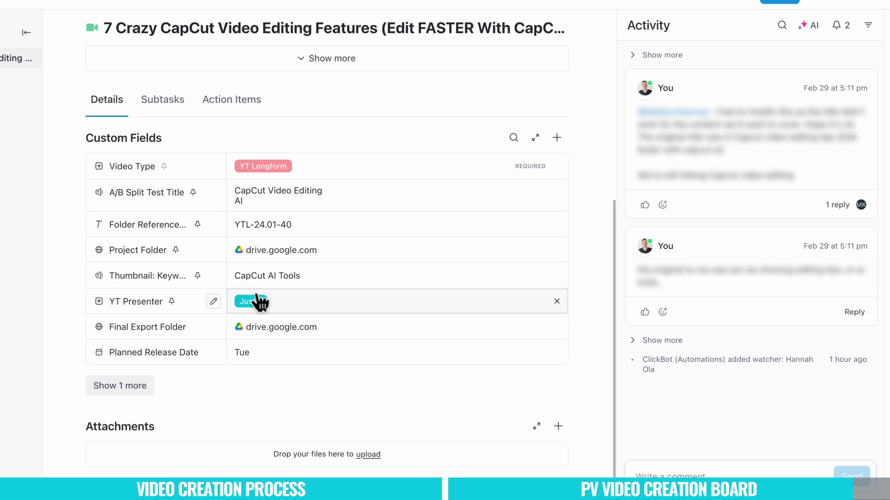
{"action": "scroll", "coordinate": [258, 302], "scroll_direction": "up", "scroll_amount": 7}
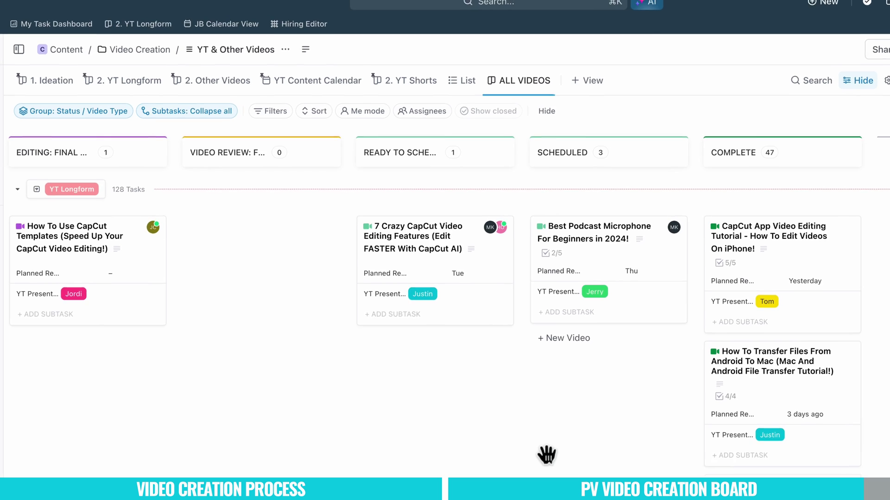
{"action": "mouse_move", "coordinate": [80, 255]}
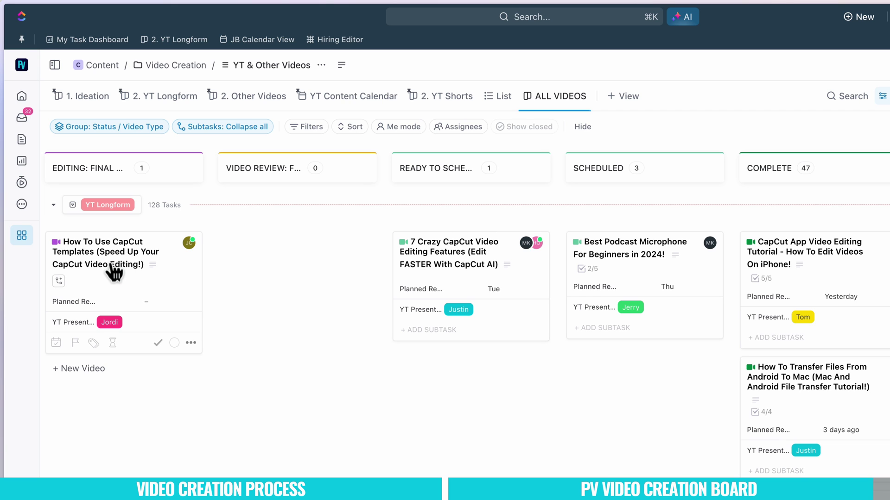
{"action": "scroll", "coordinate": [641, 374], "scroll_direction": "left", "scroll_amount": 10}
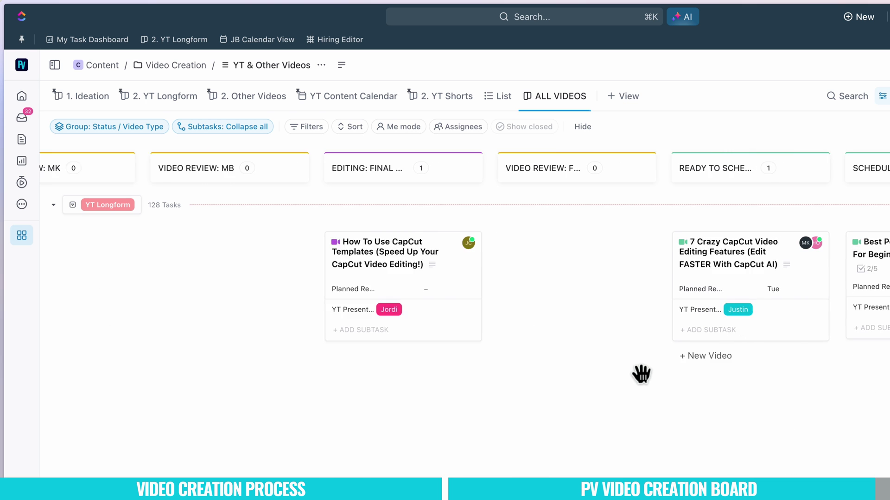
{"action": "scroll", "coordinate": [641, 374], "scroll_direction": "left", "scroll_amount": 15}
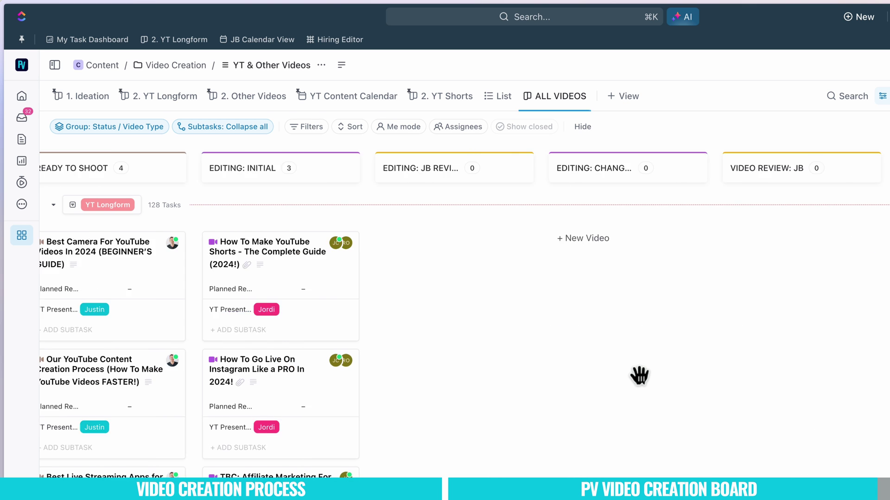
{"action": "scroll", "coordinate": [640, 375], "scroll_direction": "left", "scroll_amount": 5}
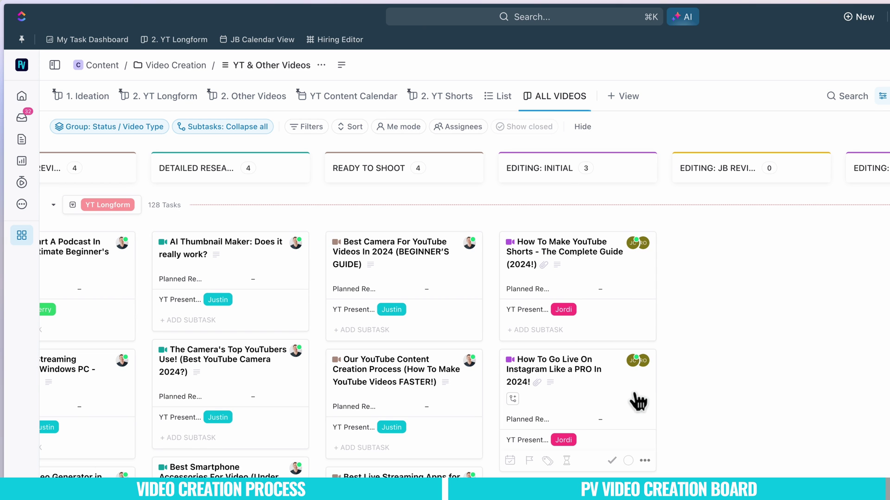
{"action": "scroll", "coordinate": [639, 384], "scroll_direction": "right", "scroll_amount": 7}
{"action": "scroll", "coordinate": [638, 386], "scroll_direction": "right", "scroll_amount": 13}
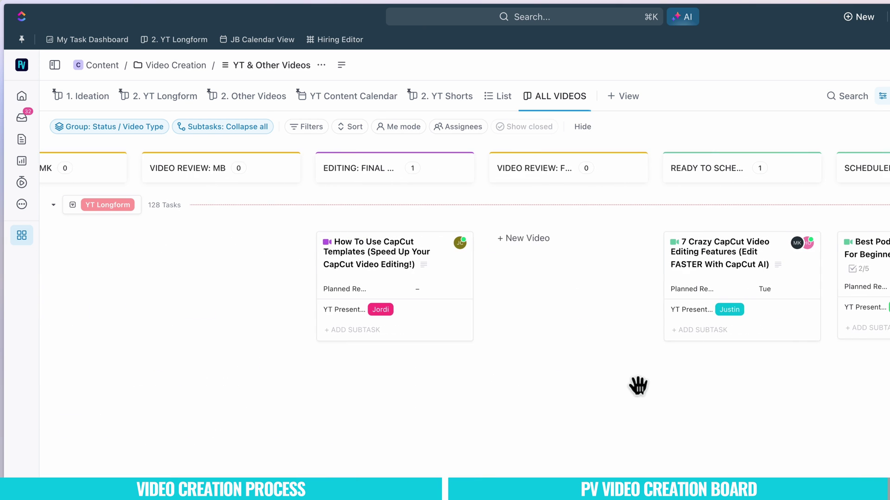